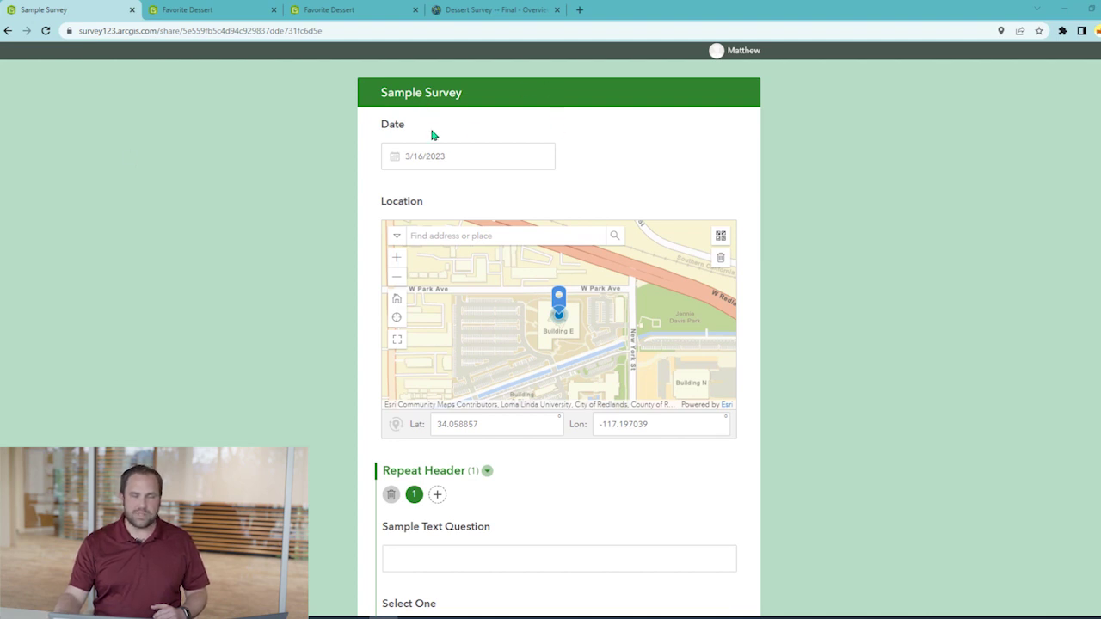
# Answer the first repeat record with text 1 and Value 1
pyautogui.click(478, 159)
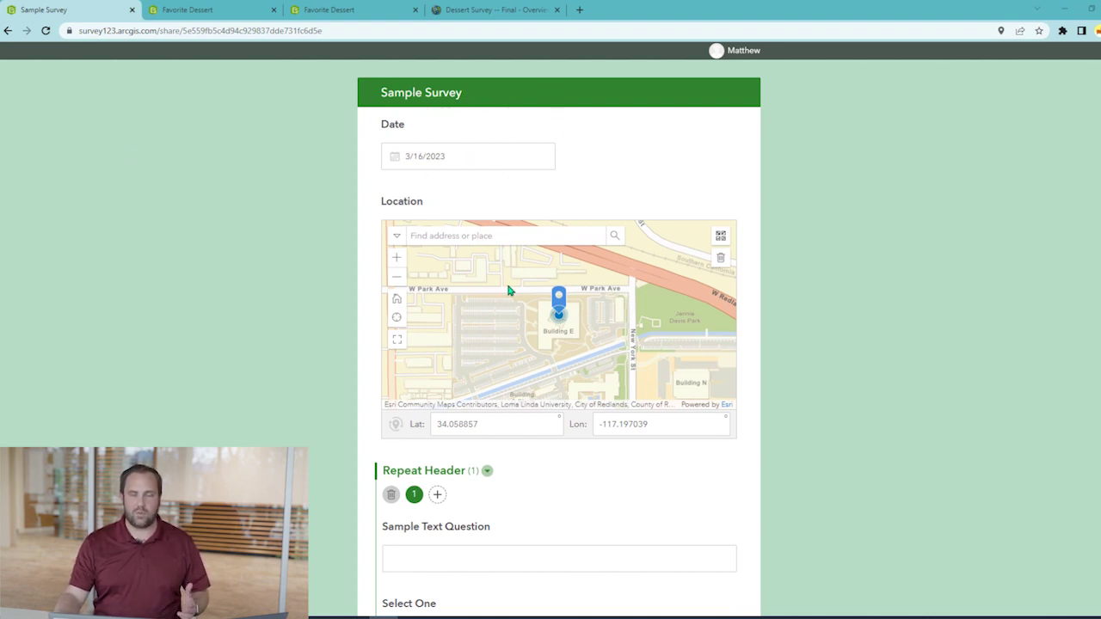
pyautogui.scroll(-2, 477, 401)
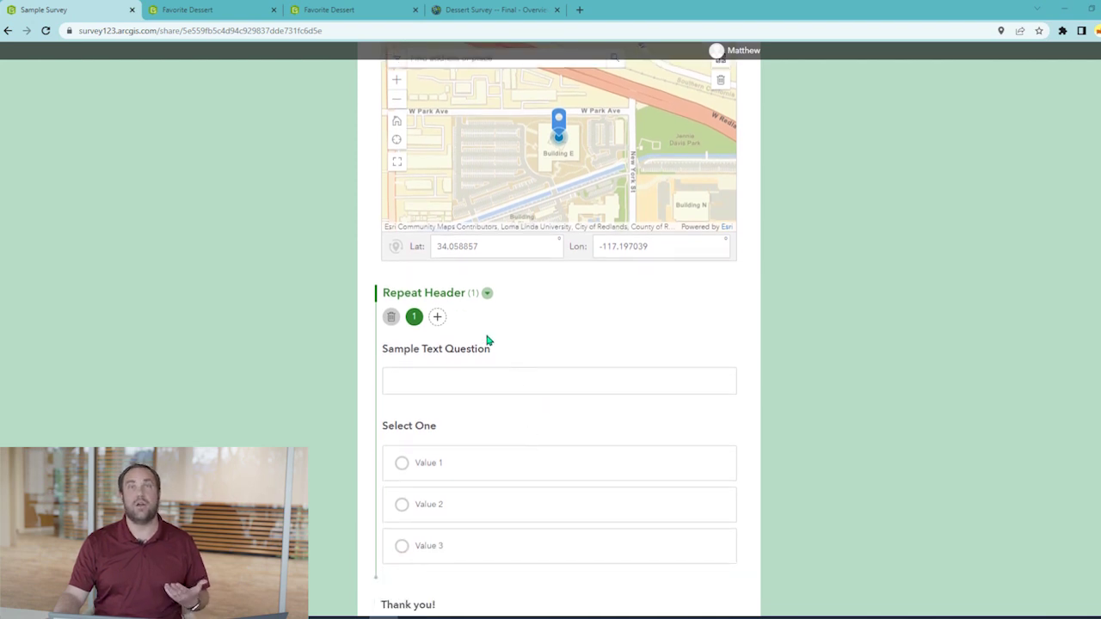
pyautogui.scroll(-1, 484, 341)
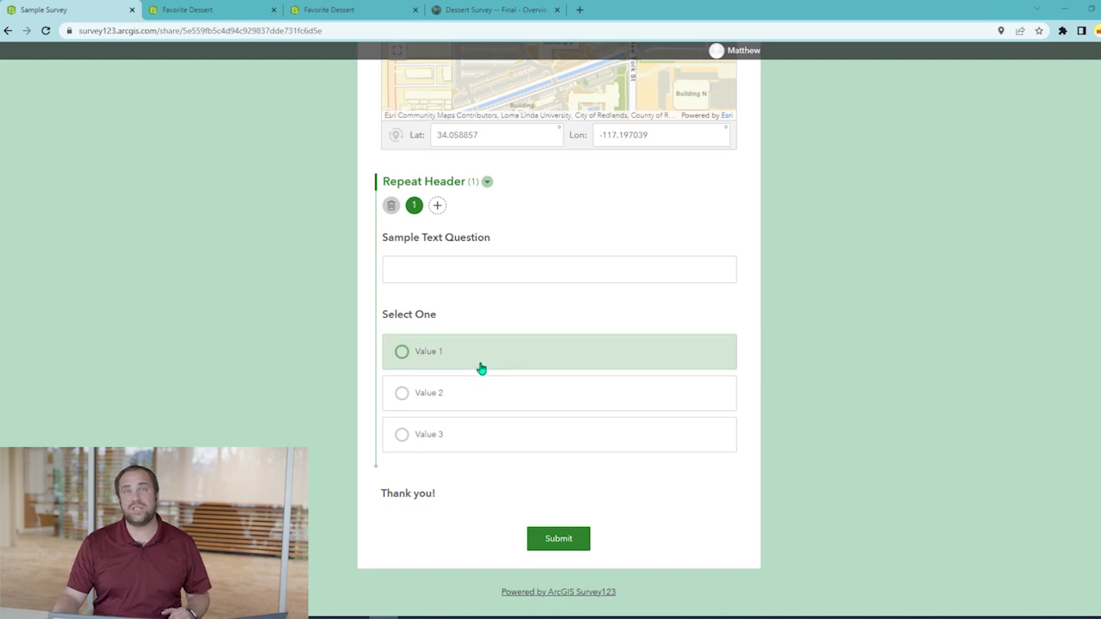
pyautogui.click(487, 182)
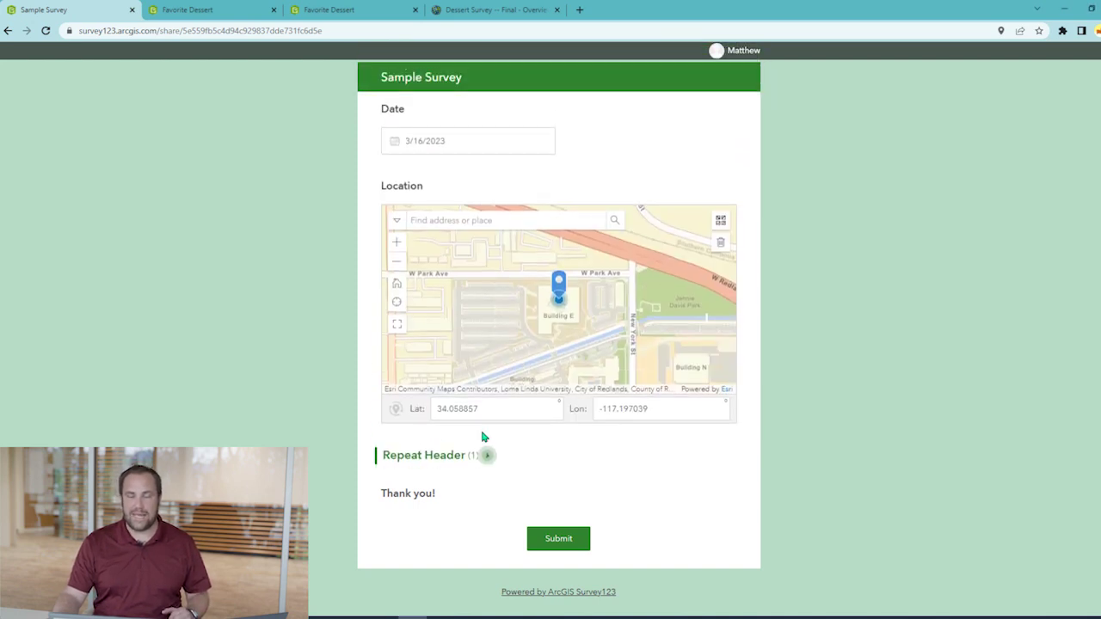
pyautogui.click(487, 451)
pyautogui.scroll(-2, 590, 449)
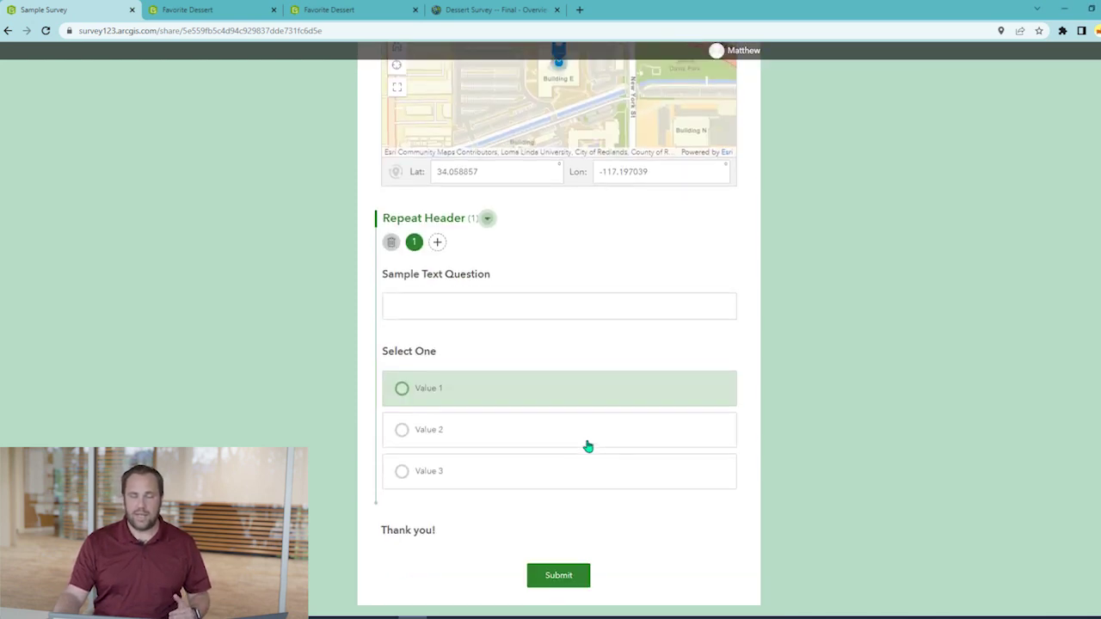
pyautogui.click(498, 307)
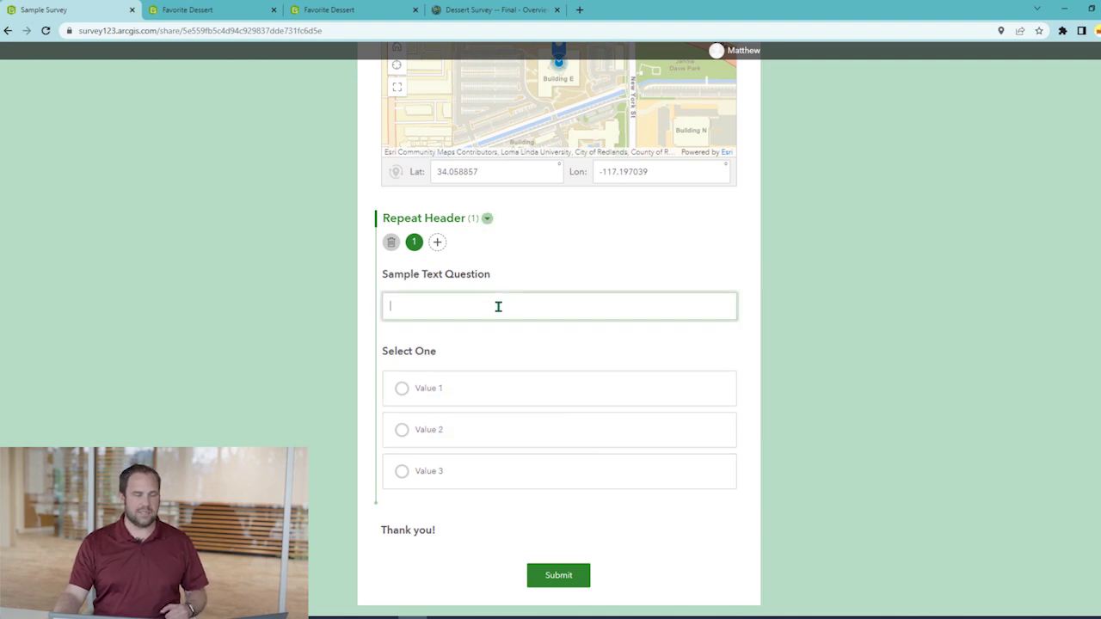
pyautogui.write('1')
pyautogui.click(436, 395)
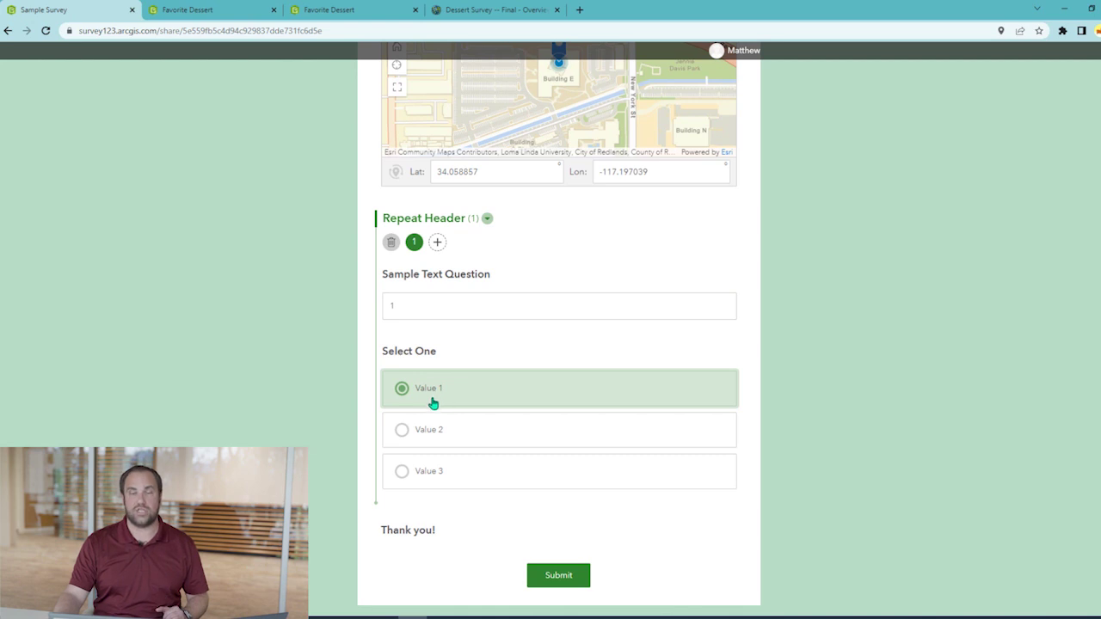
# Add second and third records, answered 2 with Value 2 and 3 with Value 3
pyautogui.click(438, 244)
pyautogui.click(444, 312)
pyautogui.write('2')
pyautogui.click(445, 429)
pyautogui.click(459, 242)
pyautogui.click(462, 297)
pyautogui.write('3')
pyautogui.click(453, 465)
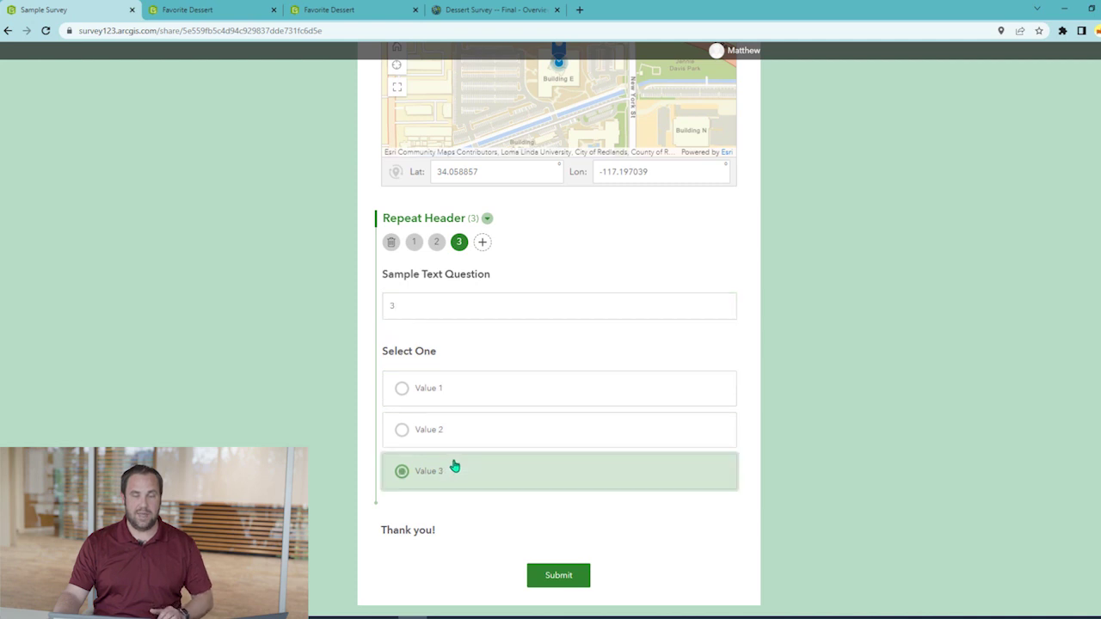
# Add three more empty records so the Repeat Header shows (6)
pyautogui.click(483, 242)
pyautogui.click(505, 244)
pyautogui.click(527, 243)
pyautogui.scroll(-1, 713, 319)
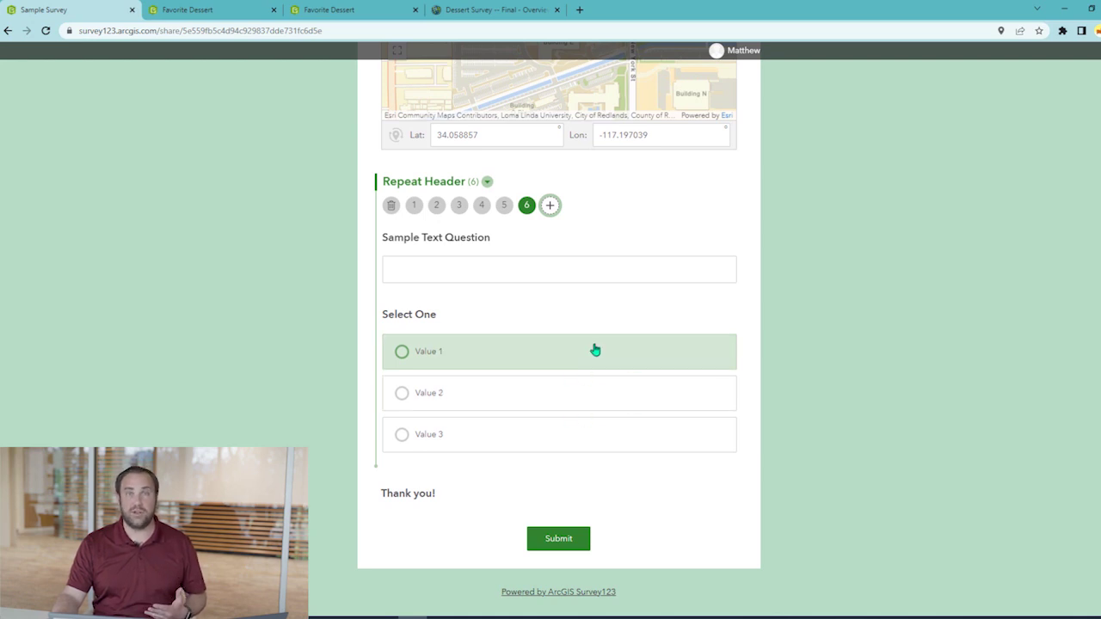
pyautogui.scroll(2, 802, 273)
pyautogui.scroll(2, 795, 288)
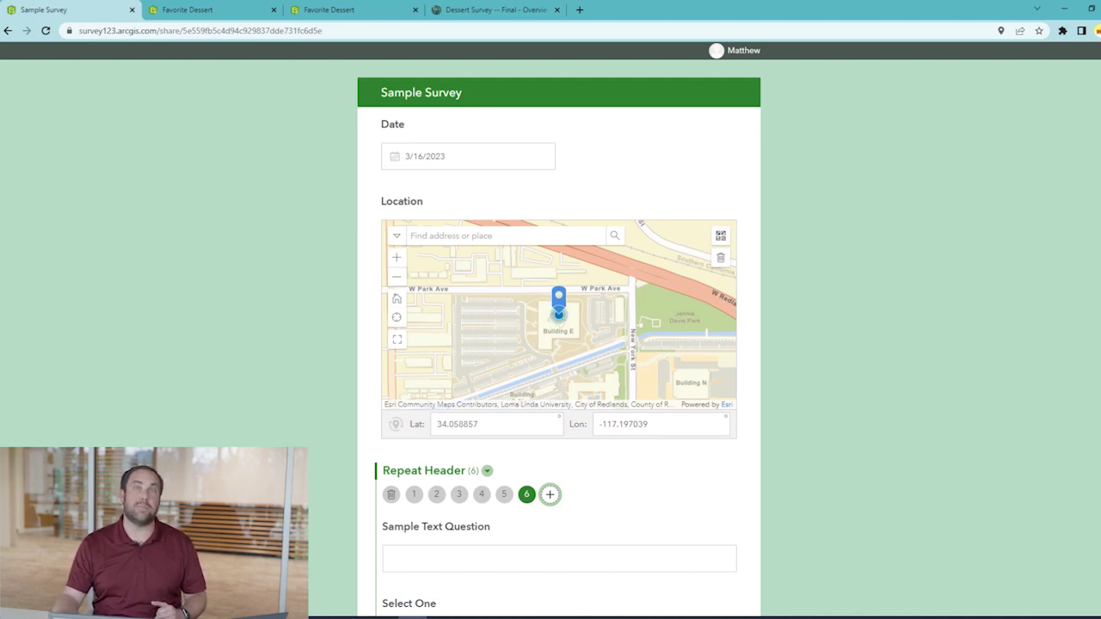
pyautogui.click(229, 7)
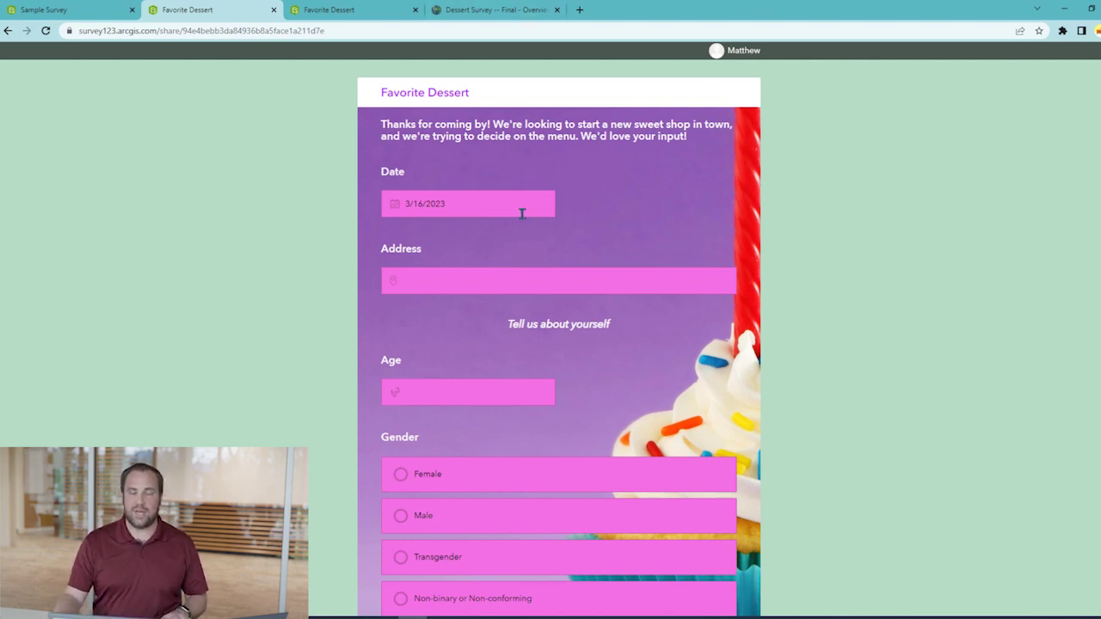
pyautogui.click(487, 284)
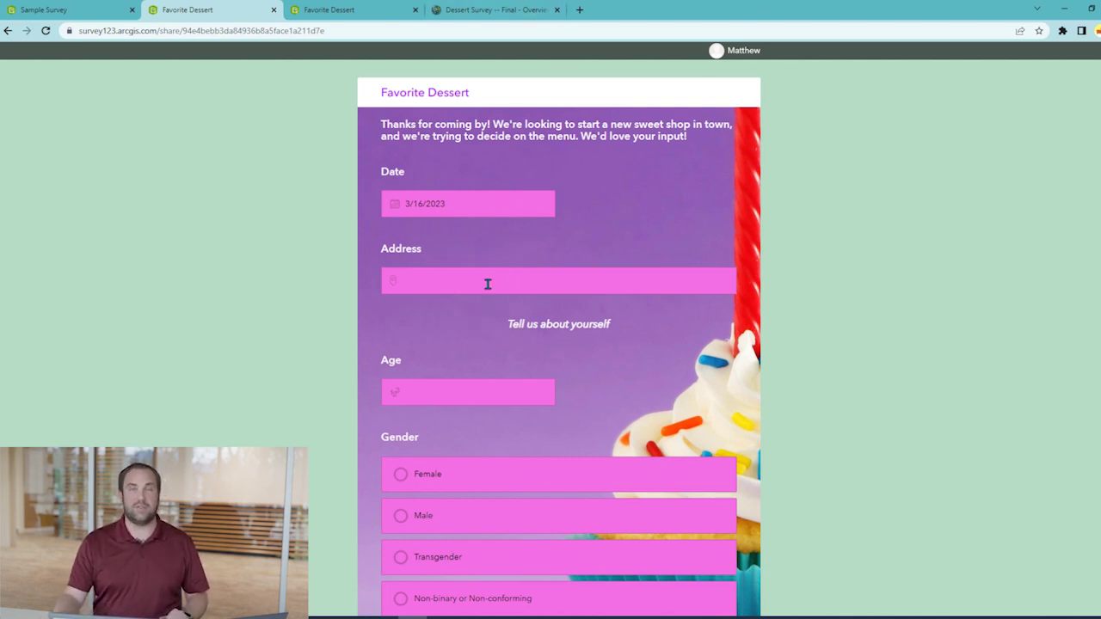
pyautogui.scroll(-3, 490, 283)
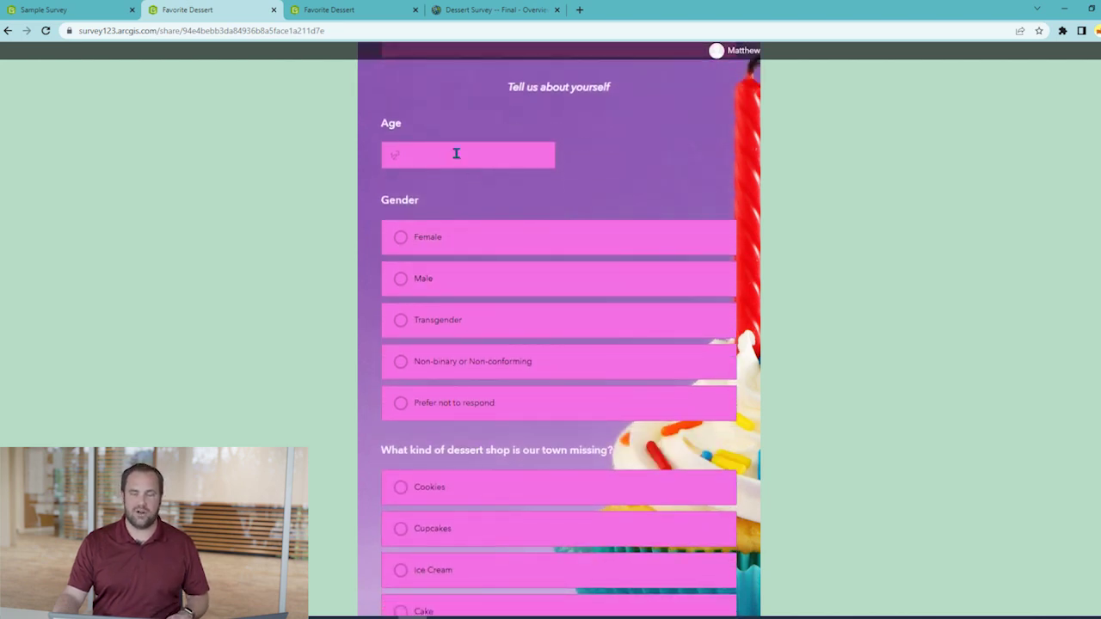
pyautogui.click(433, 304)
pyautogui.scroll(-1, 503, 312)
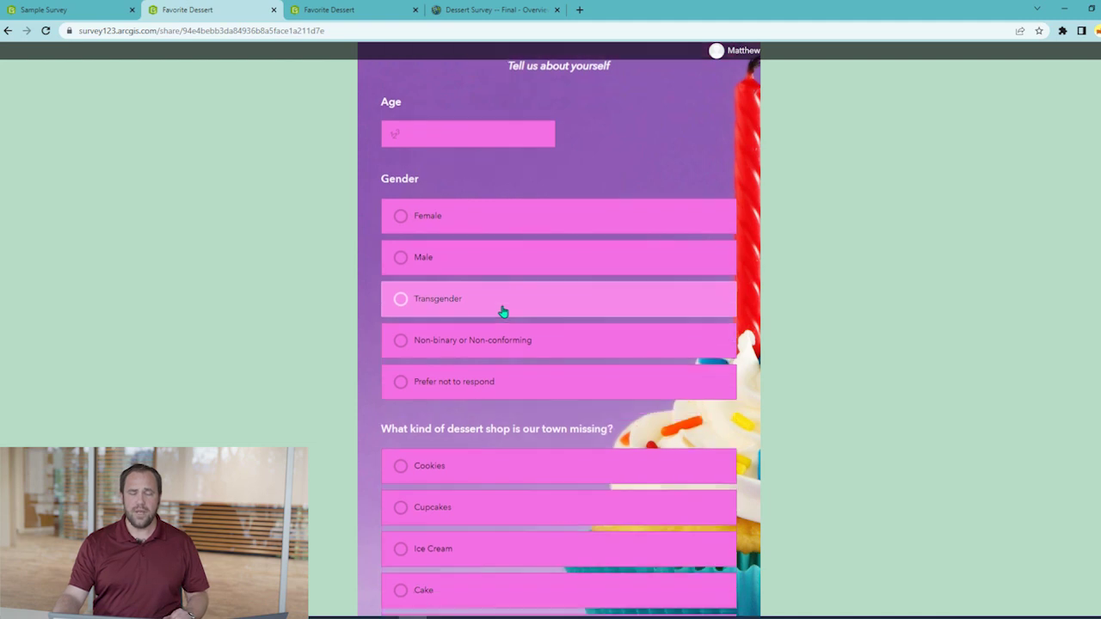
pyautogui.scroll(-3, 503, 312)
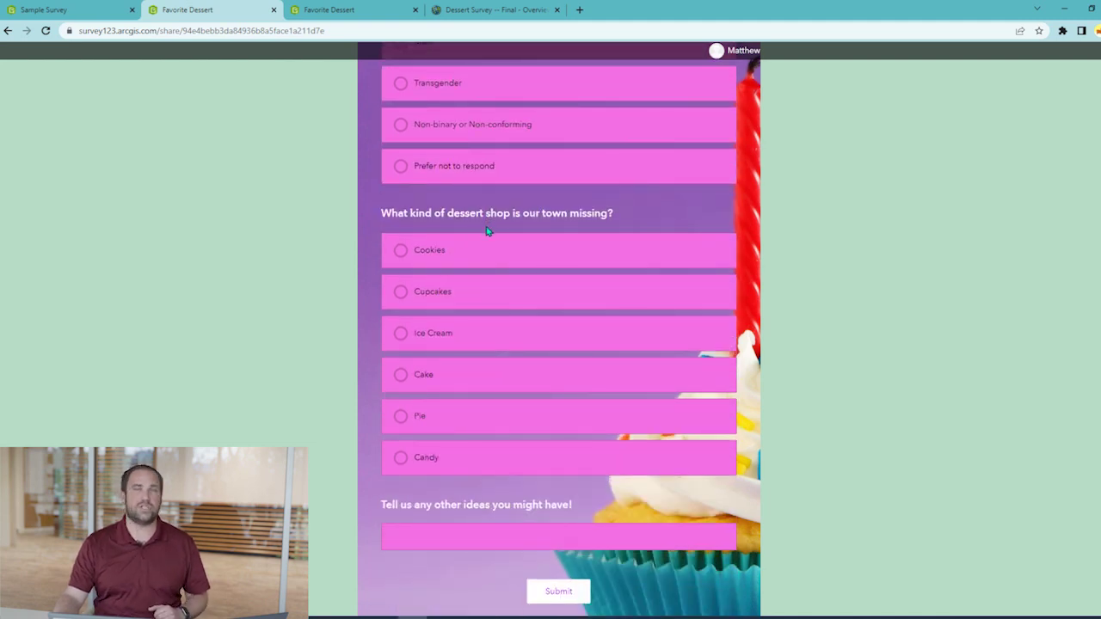
pyautogui.scroll(-1, 516, 344)
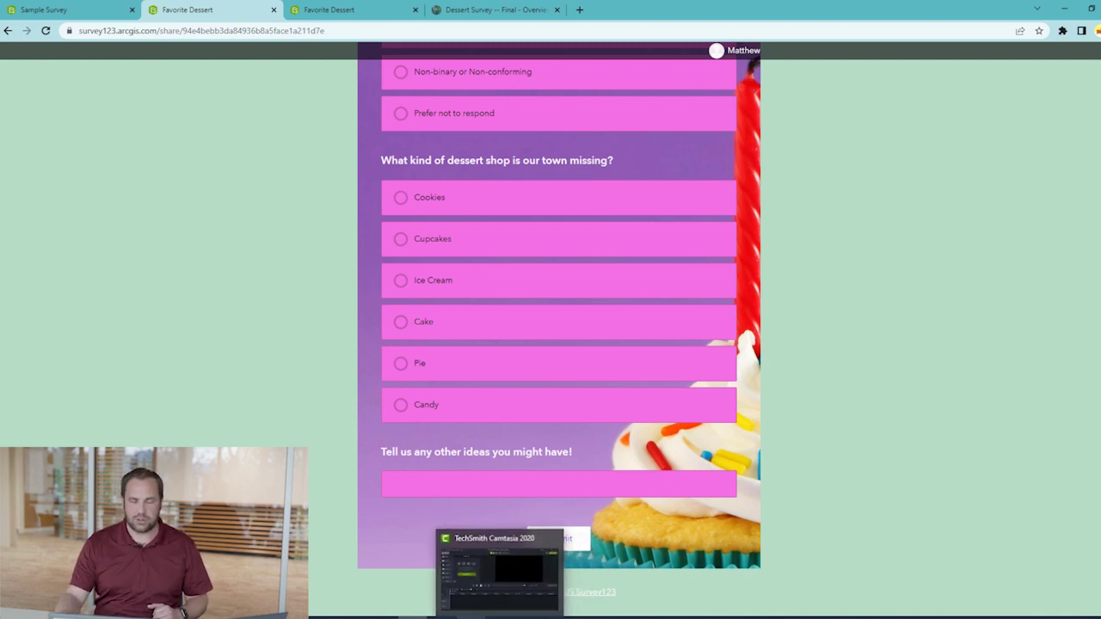
# Open the 'Dessert Survey -- Demo.xlsx' XLSForm in Excel from Survey123 Connect
pyautogui.moveTo(442, 618)
pyautogui.click(442, 615)
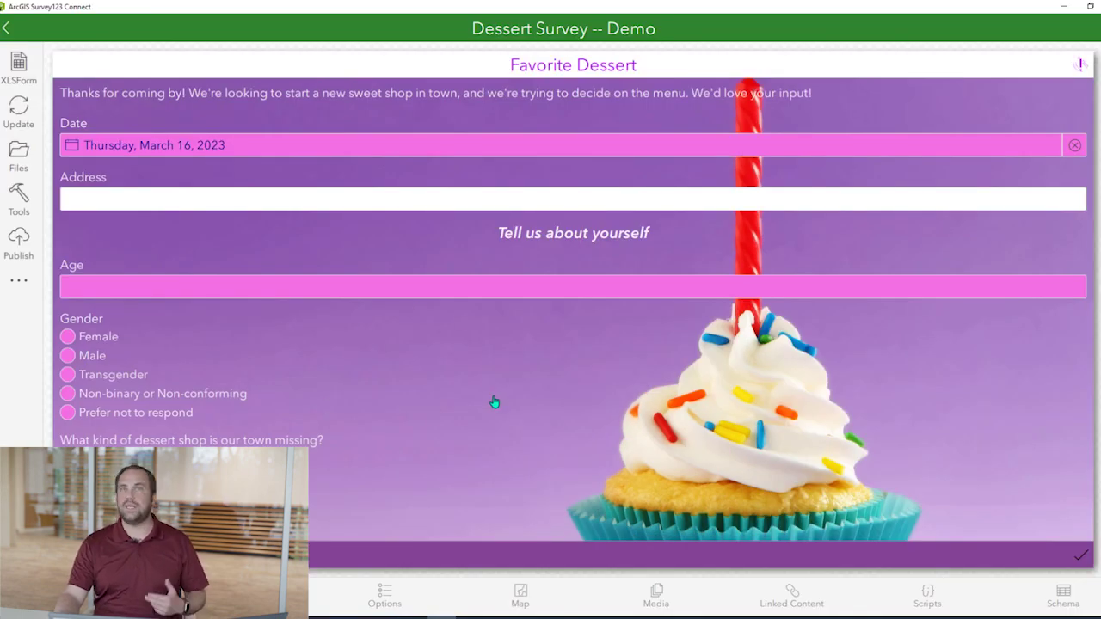
pyautogui.scroll(-2, 504, 399)
pyautogui.scroll(2, 504, 398)
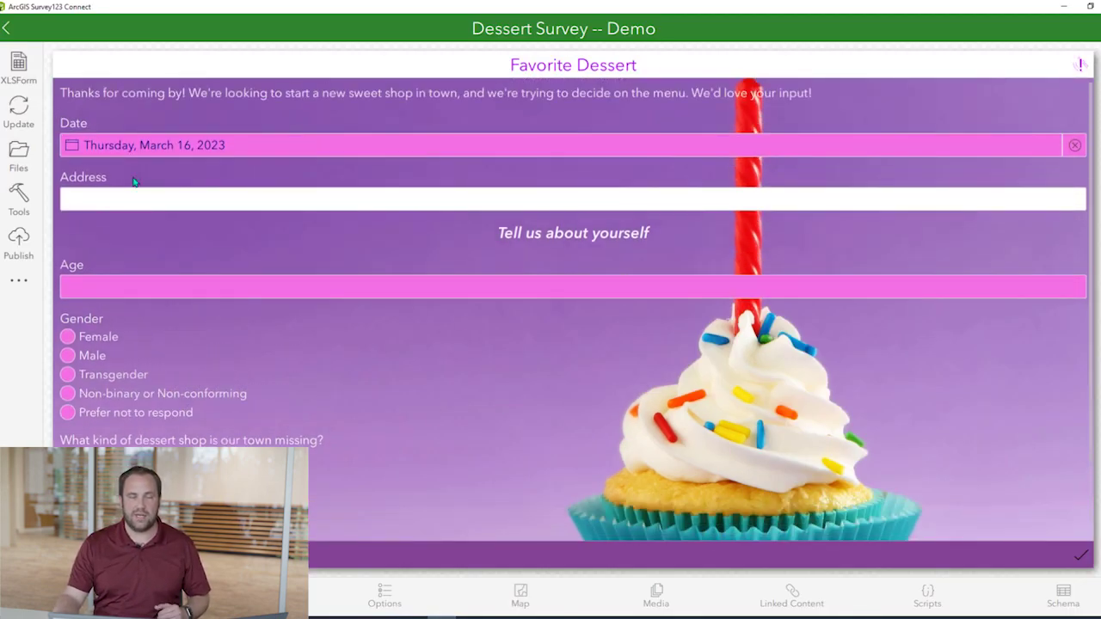
pyautogui.click(20, 67)
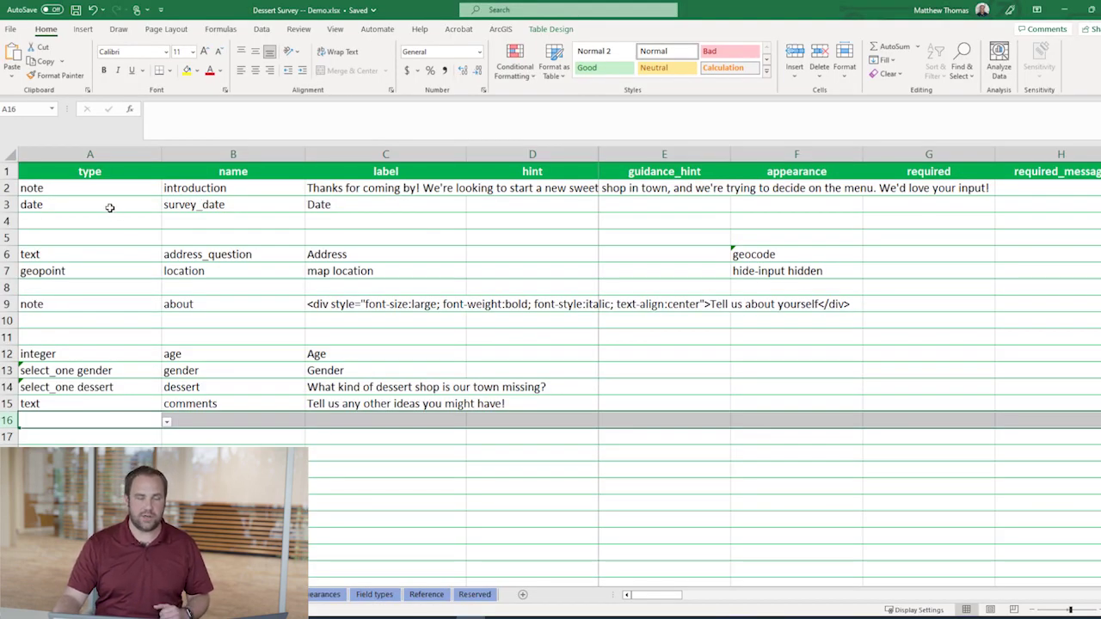
# Set A11 to begin repeat and A16 to end repeat, wrapping the age through comments questions
pyautogui.click(86, 185)
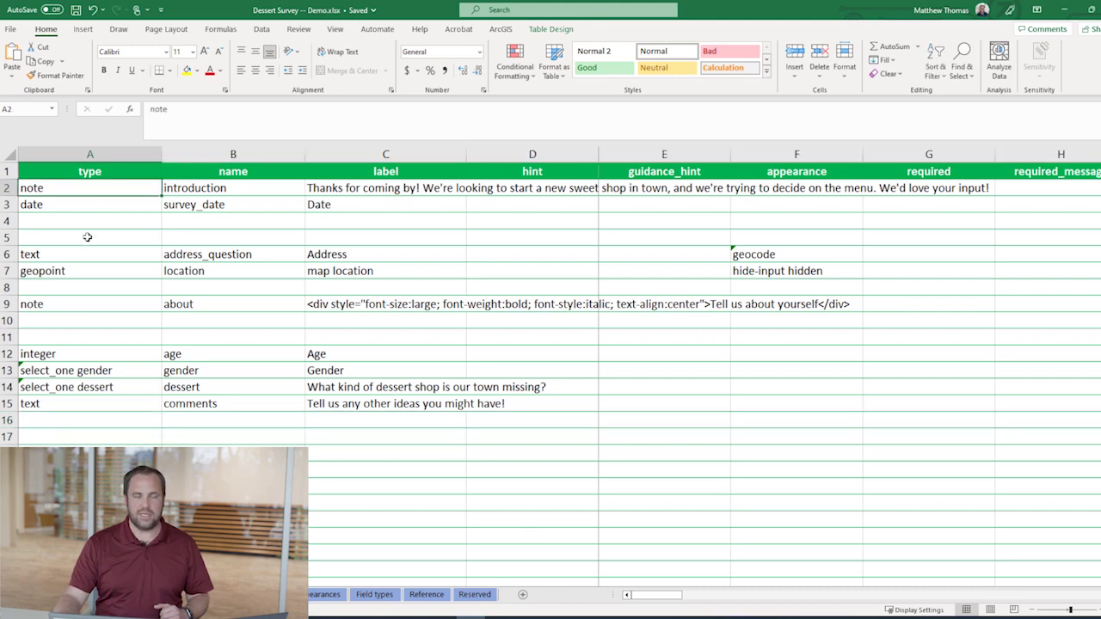
pyautogui.moveTo(93, 355); pyautogui.dragTo(372, 405)
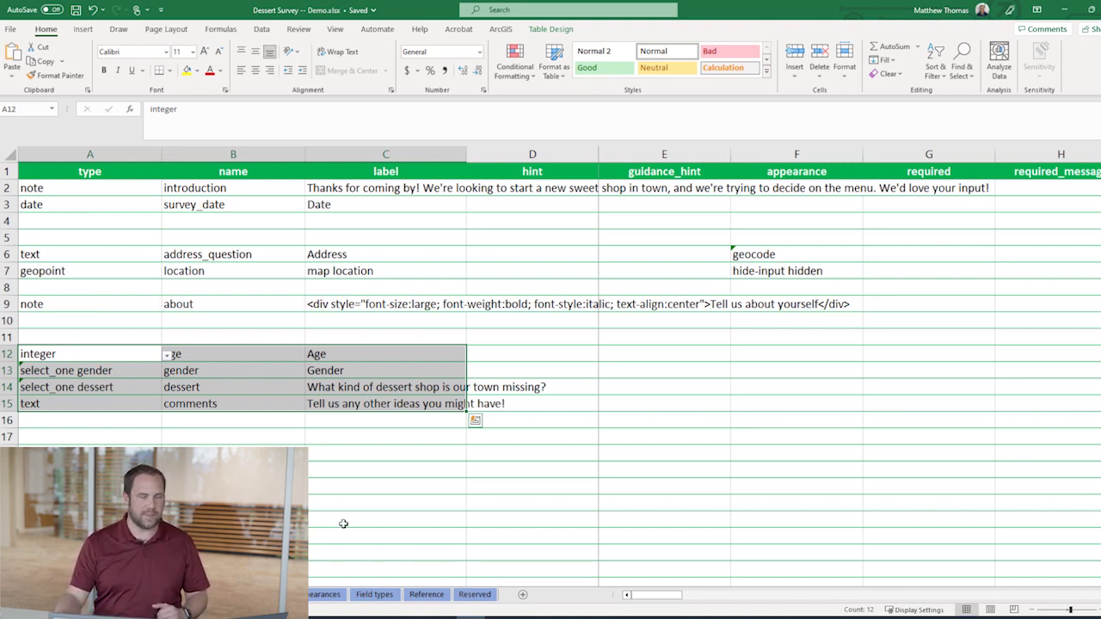
pyautogui.click(131, 435)
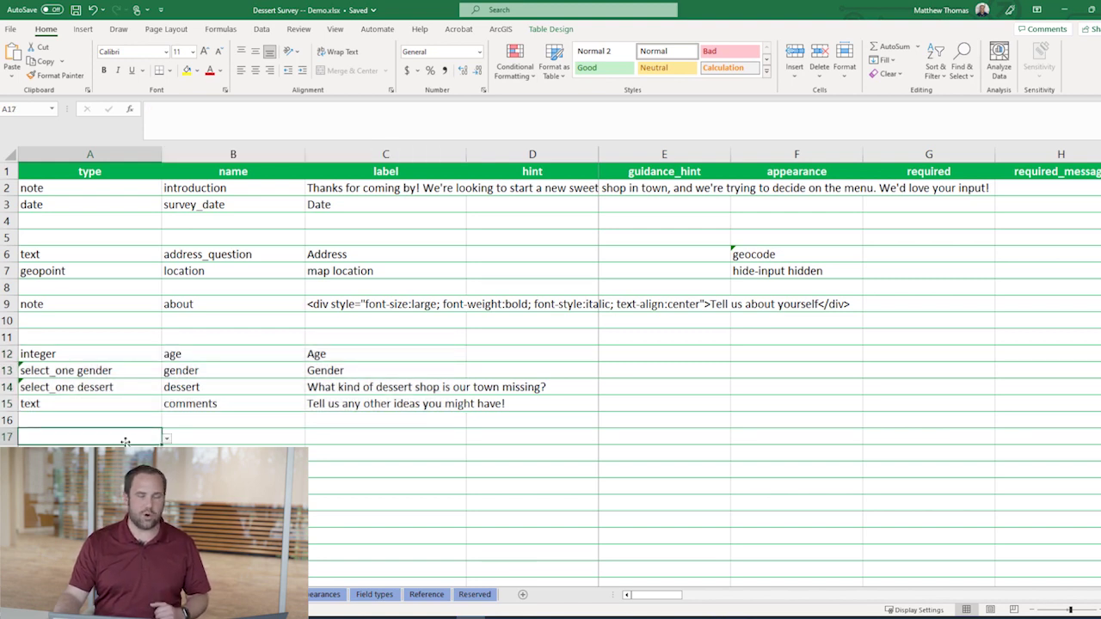
pyautogui.click(126, 337)
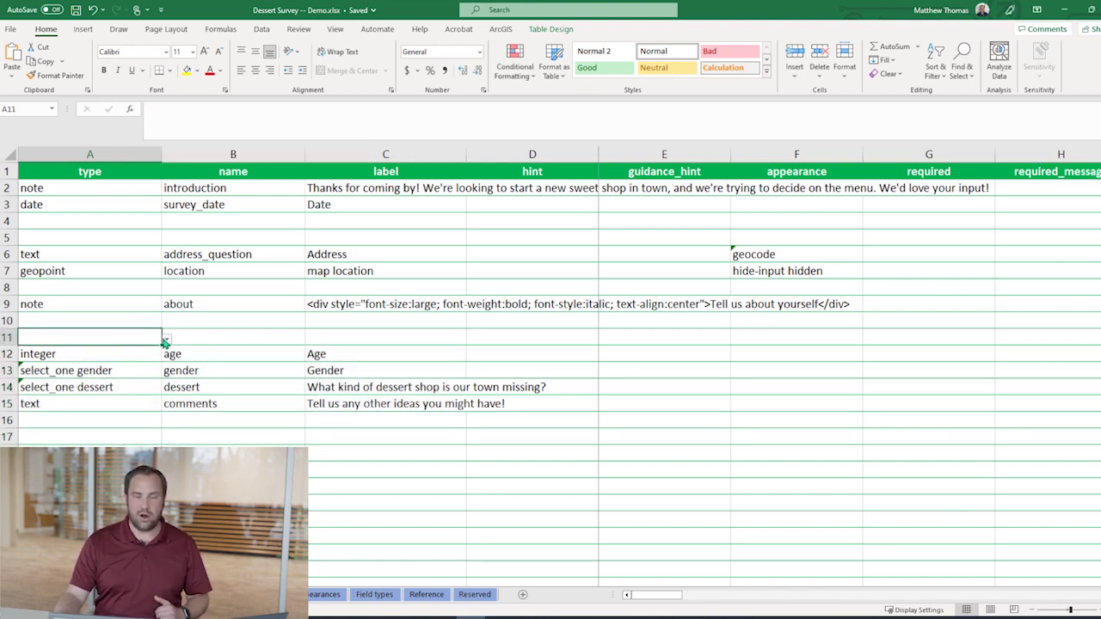
pyautogui.click(167, 341)
pyautogui.scroll(-3, 177, 415)
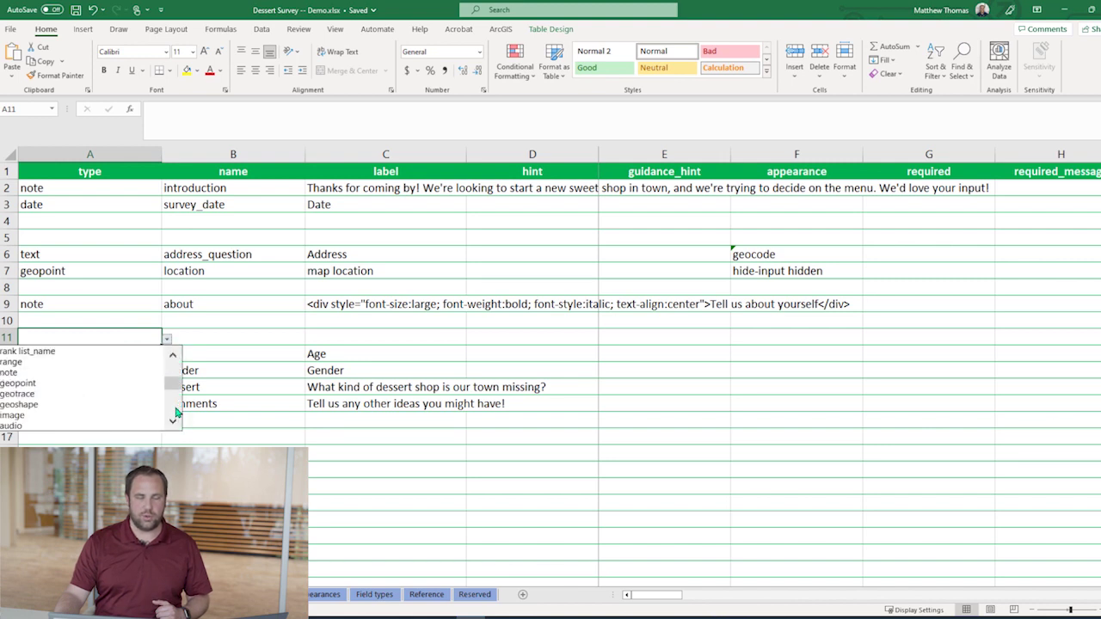
pyautogui.scroll(-3, 176, 418)
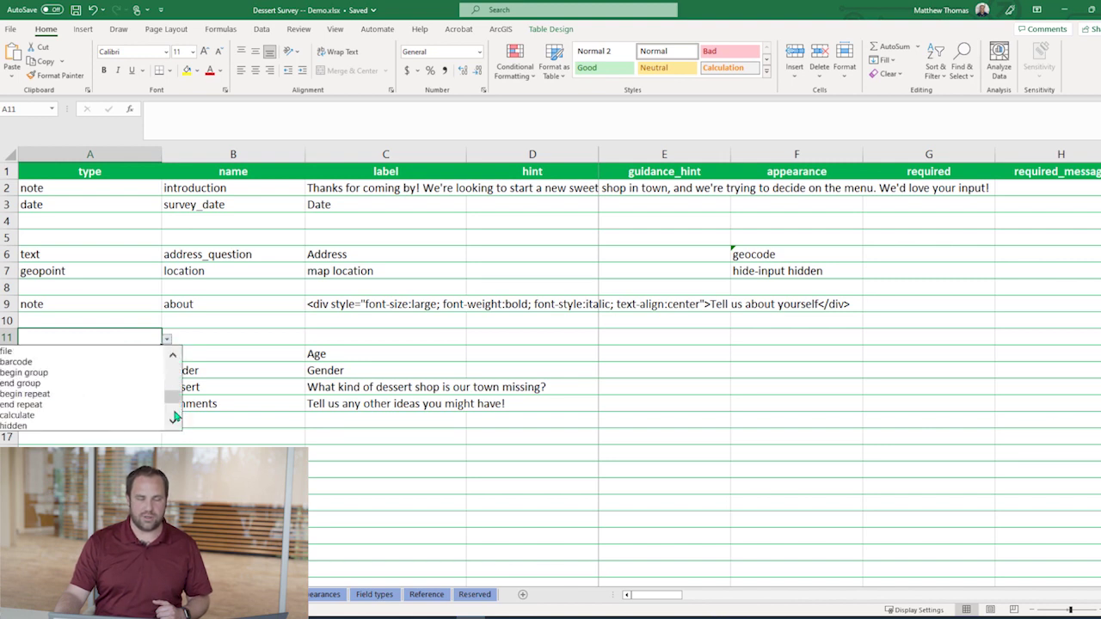
pyautogui.click(47, 397)
pyautogui.click(137, 423)
pyautogui.click(166, 424)
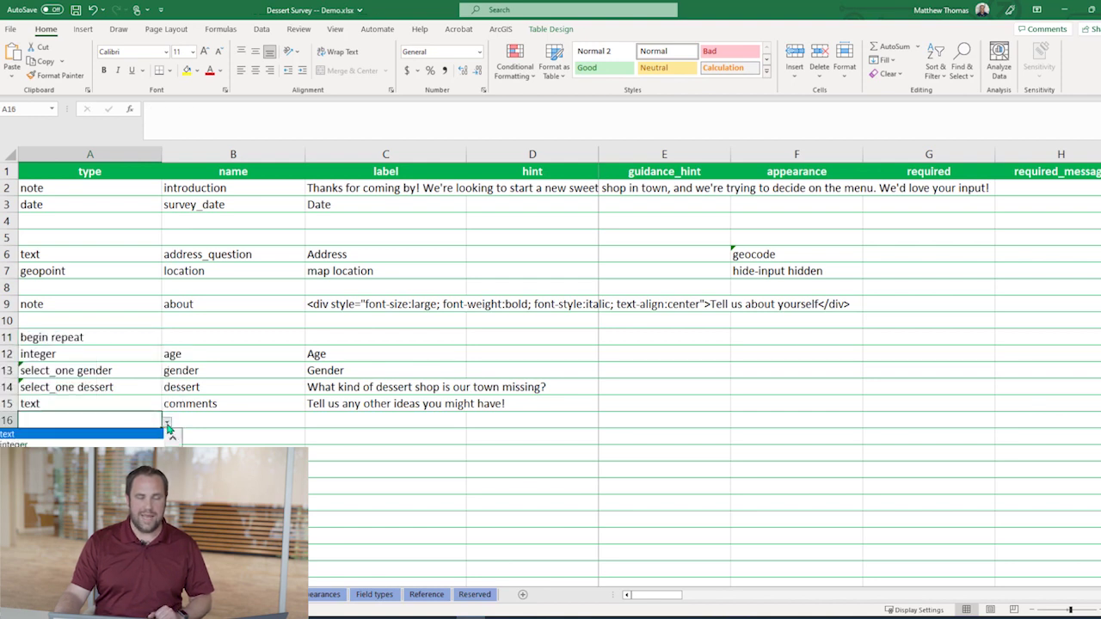
pyautogui.scroll(-5, 81, 439)
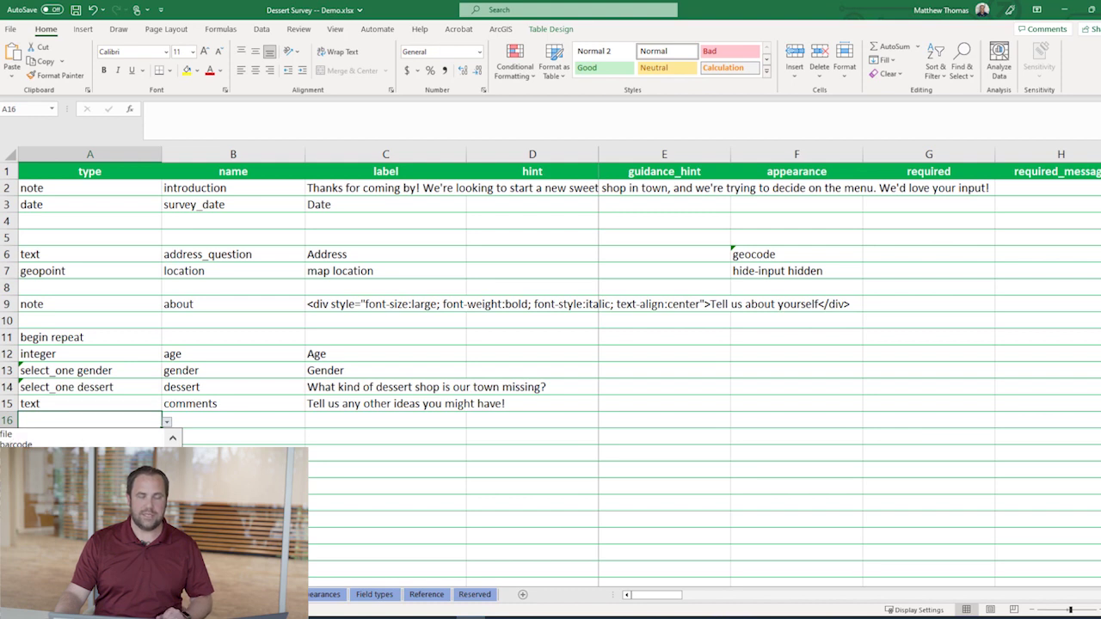
pyautogui.click(45, 434)
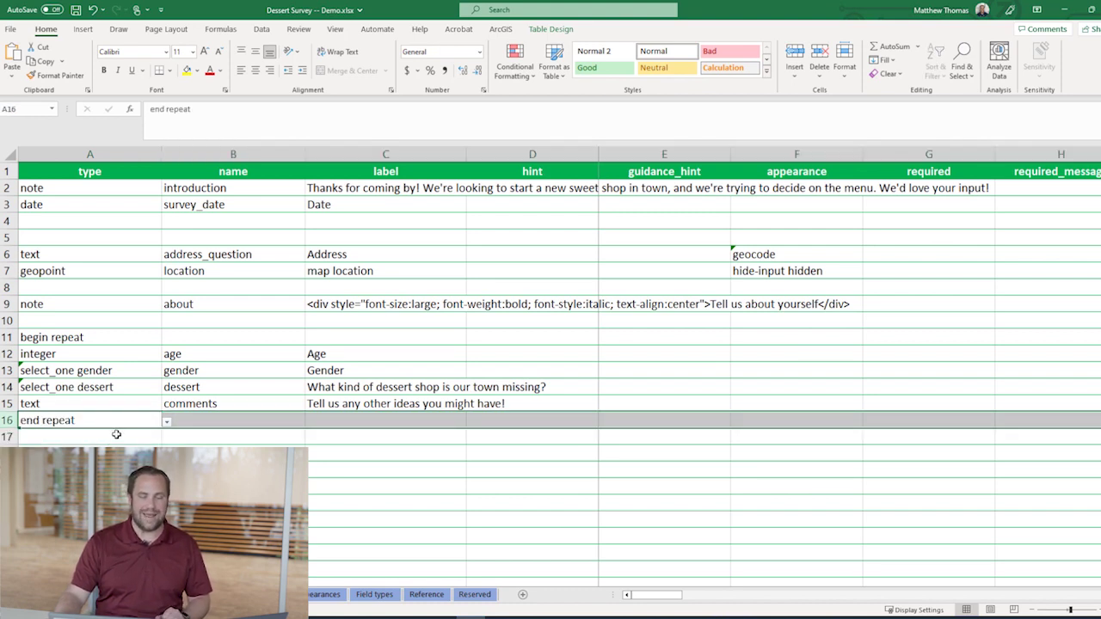
# Name the repeat individual_entry, label it 'Click + to allow everyone in your household to respond', and save
pyautogui.click(182, 337)
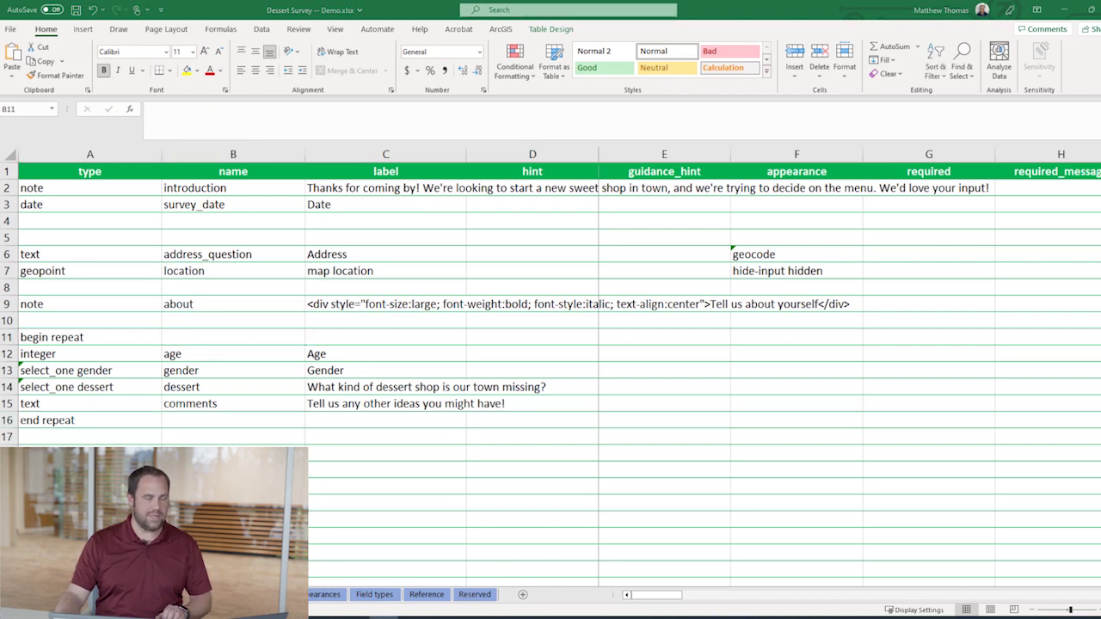
pyautogui.click(223, 336)
pyautogui.write('individual_entry')
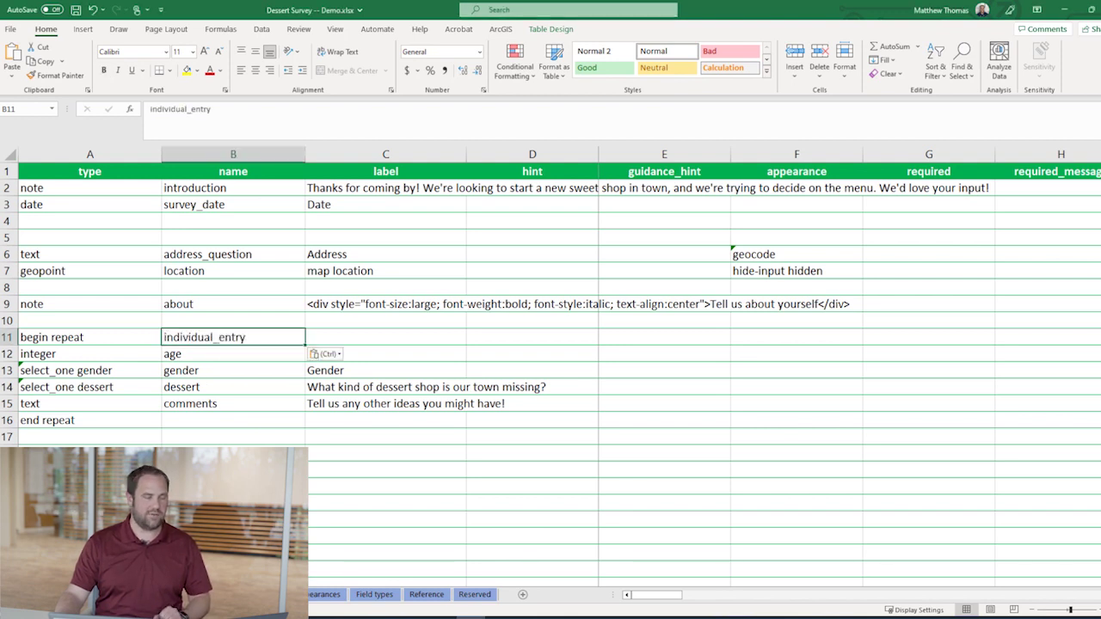
pyautogui.click(385, 353)
pyautogui.write('Age')
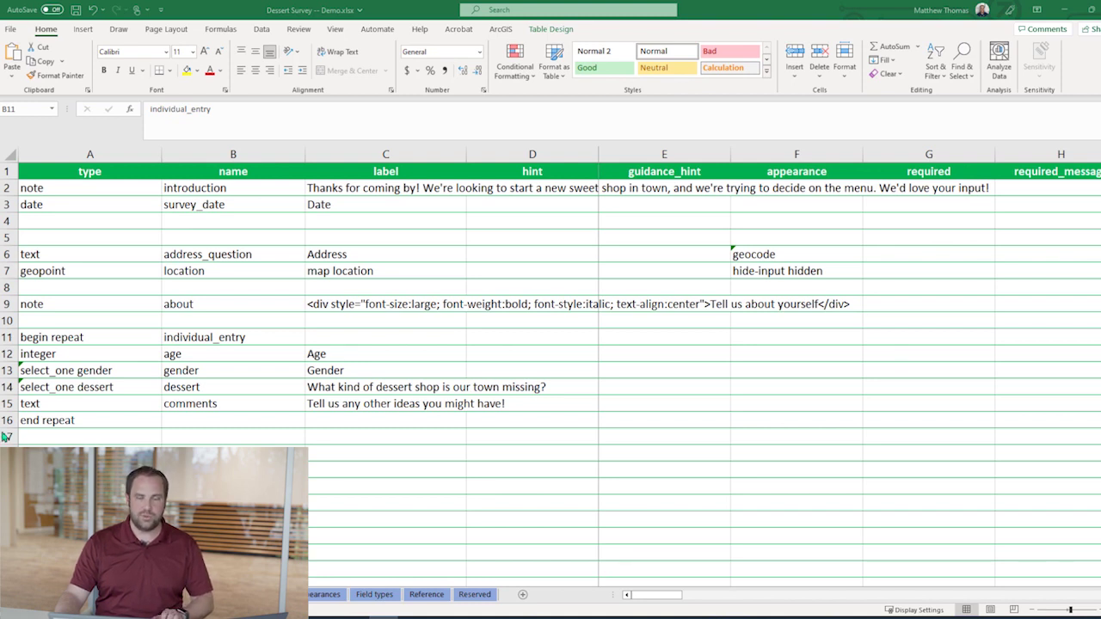
pyautogui.click(334, 338)
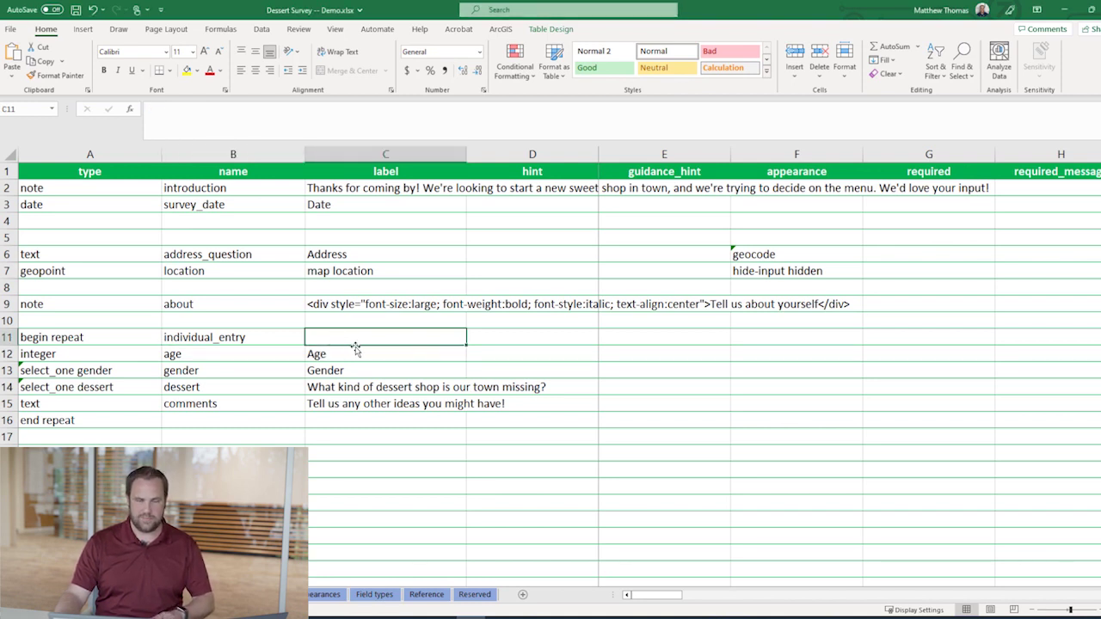
pyautogui.write('Click + to allow everyone in your household to respond')
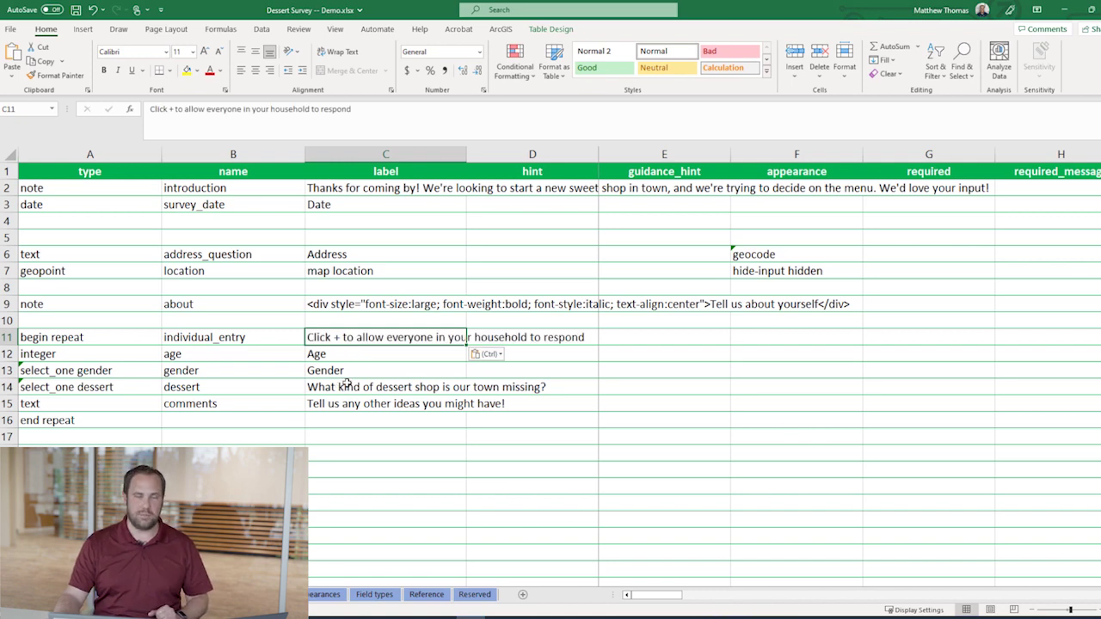
pyautogui.click(76, 11)
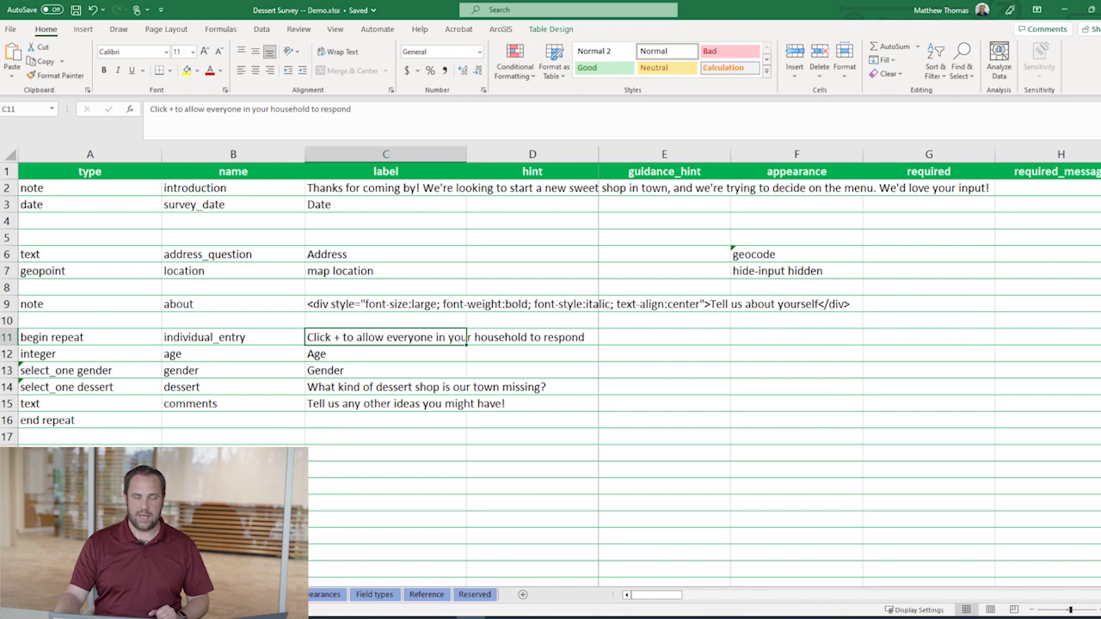
pyautogui.click(437, 612)
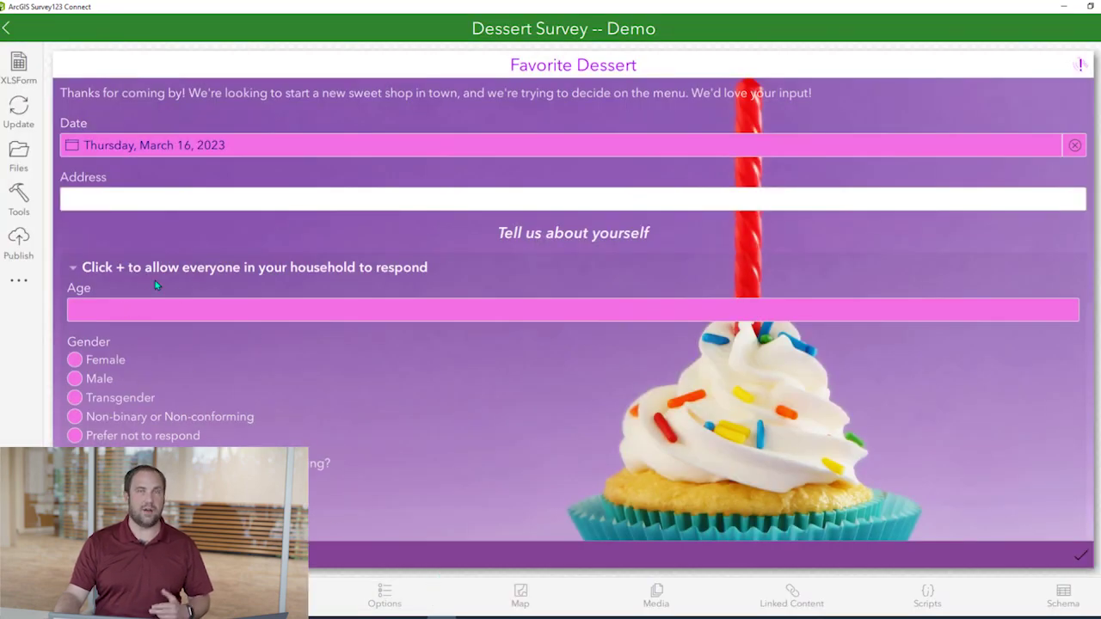
# Check the household repeat in the Connect preview and add records until it shows 3 of 3
pyautogui.click(73, 270)
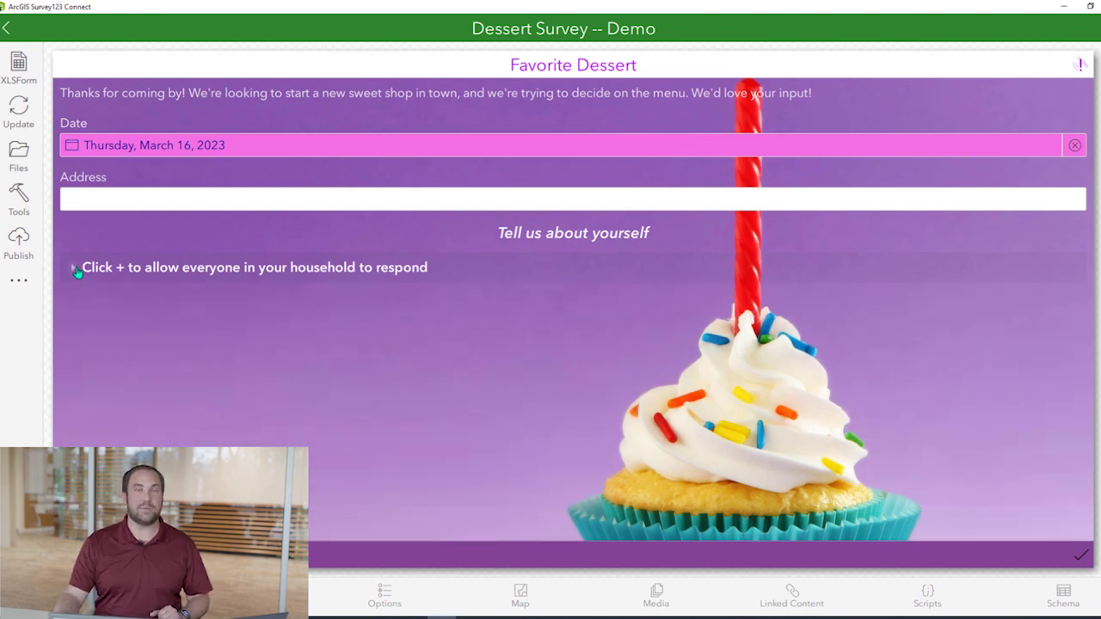
pyautogui.click(76, 271)
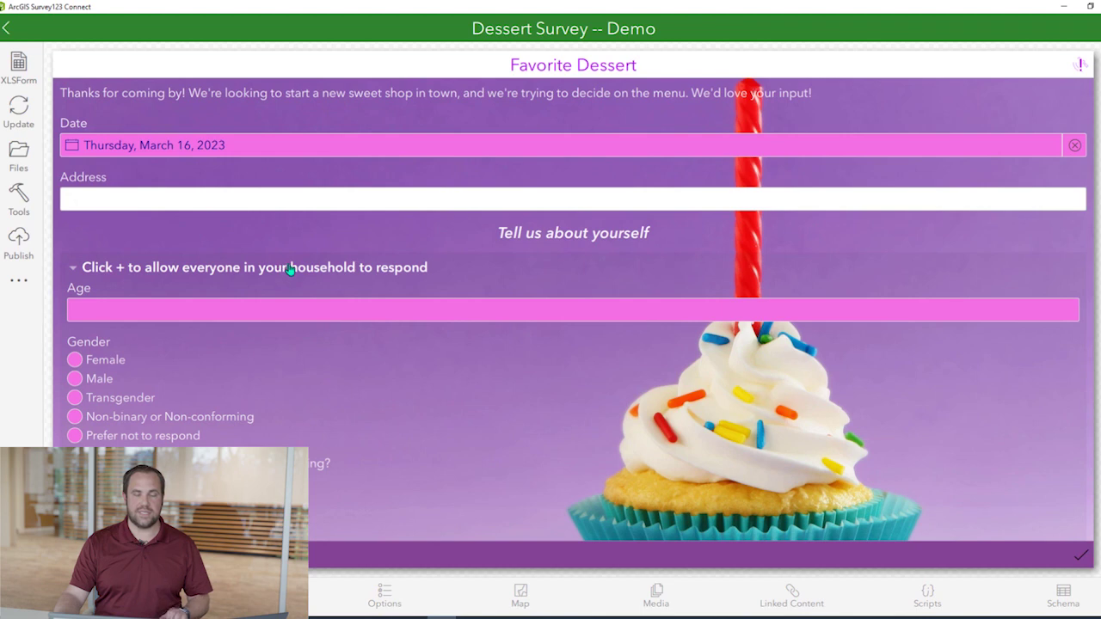
pyautogui.scroll(-3, 313, 336)
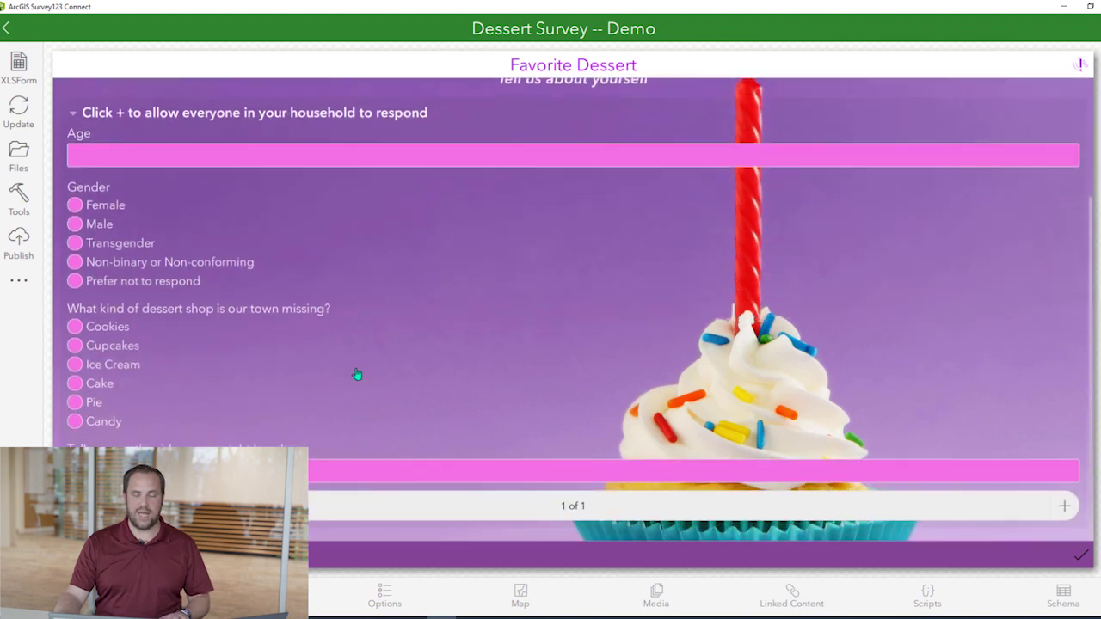
pyautogui.click(589, 508)
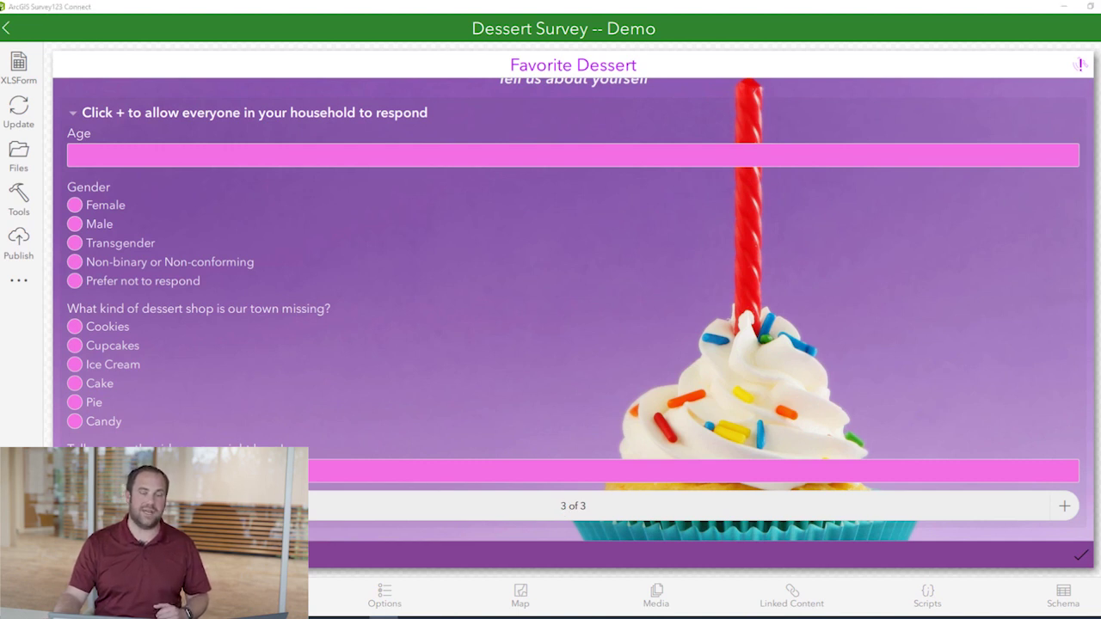
# Republish the Dessert Survey, acknowledging that the existing feature service will be deleted
pyautogui.click(18, 241)
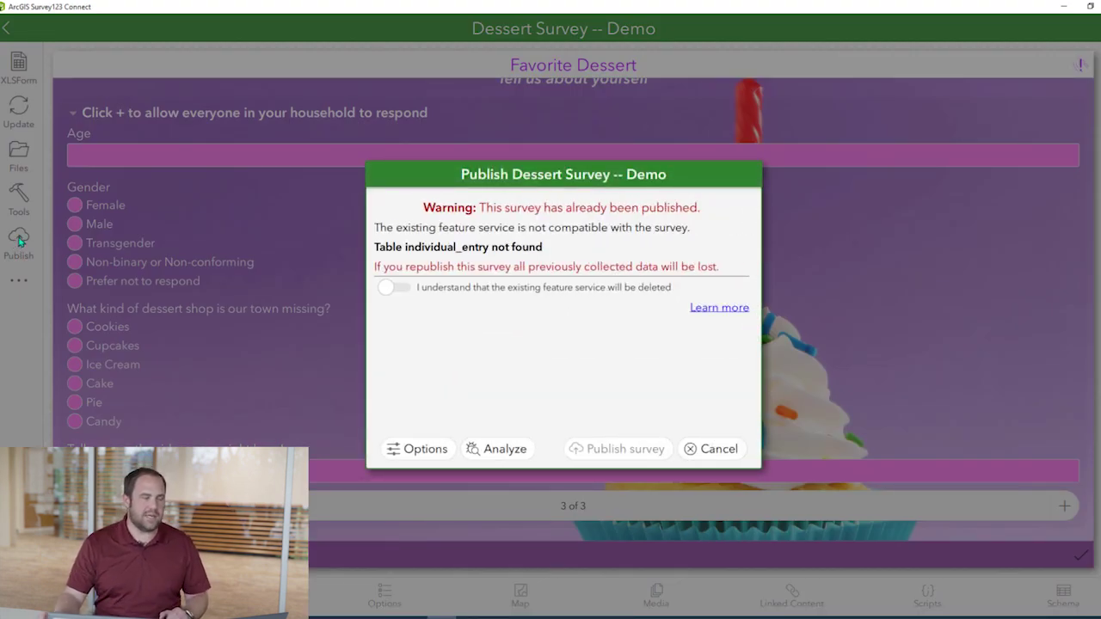
pyautogui.click(397, 293)
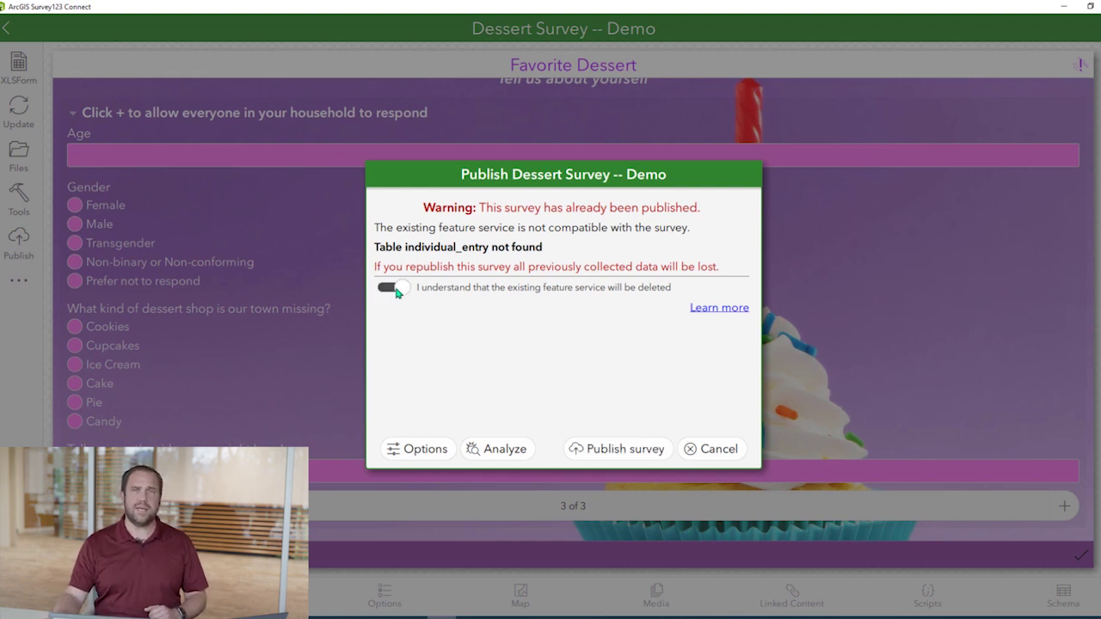
pyautogui.click(625, 449)
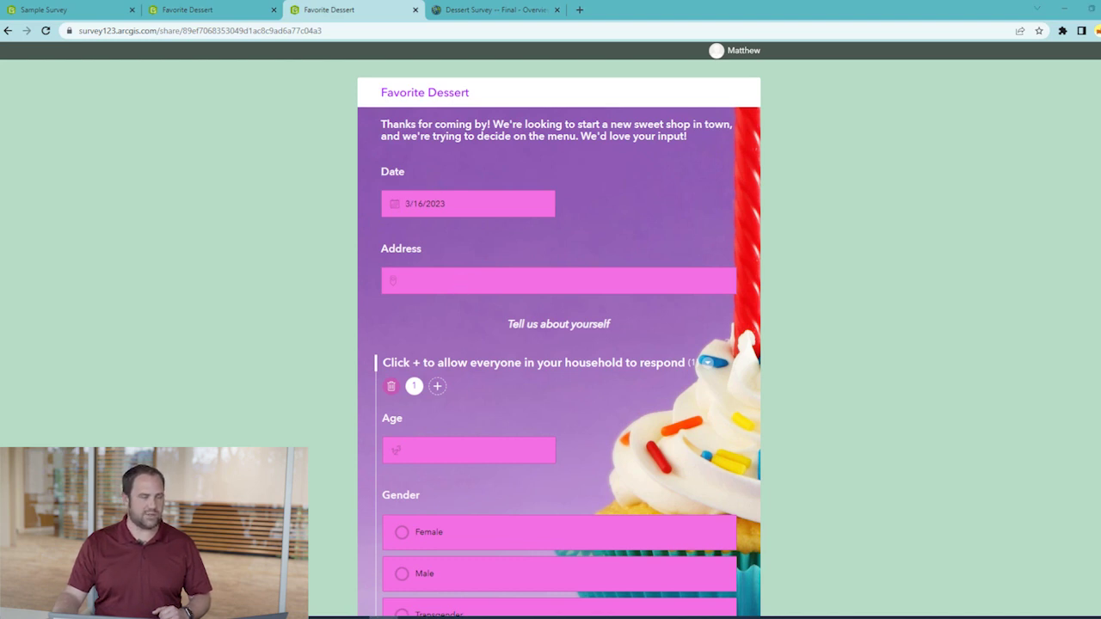
# Enter the household address and a first member aged 38, Female, favourite Cookies
pyautogui.click(409, 278)
pyautogui.write('380 New York St, Redlands, CA')
pyautogui.scroll(-2, 442, 381)
pyautogui.click(430, 331)
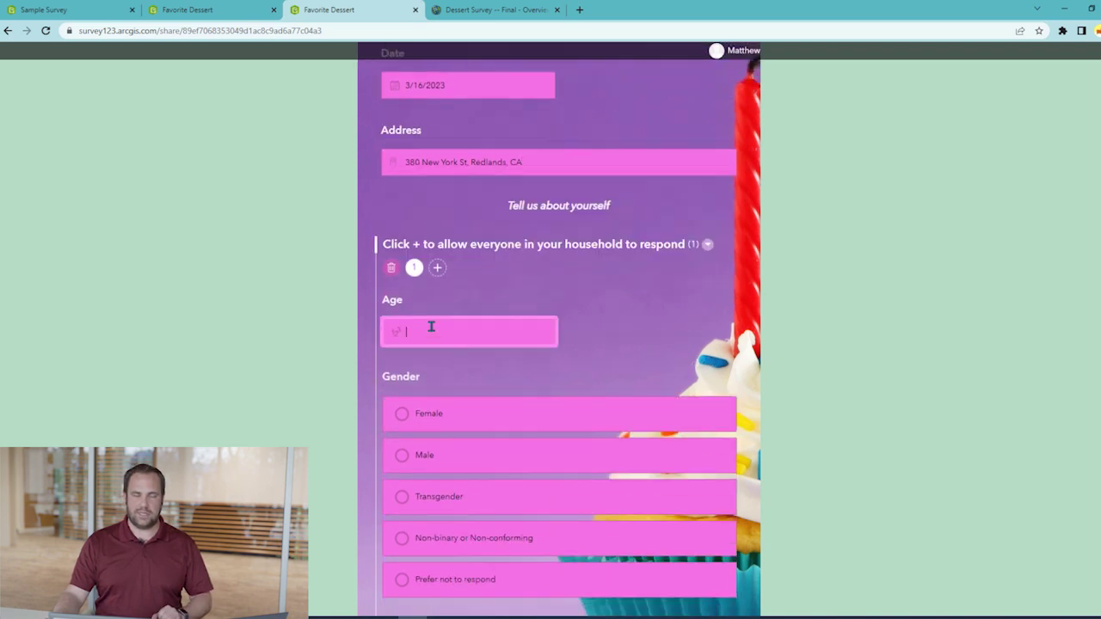
pyautogui.write('38')
pyautogui.click(425, 413)
pyautogui.scroll(-3, 370, 402)
pyautogui.click(424, 370)
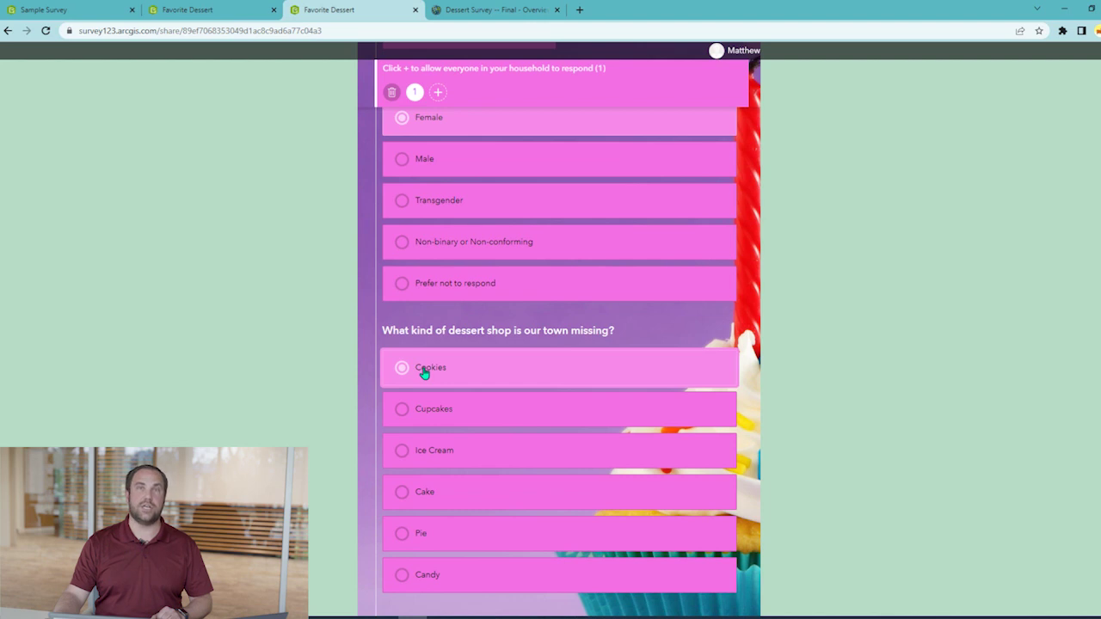
# Add a second member aged 6, Male, Ice Cream, and submit the response
pyautogui.scroll(3, 430, 344)
pyautogui.click(437, 208)
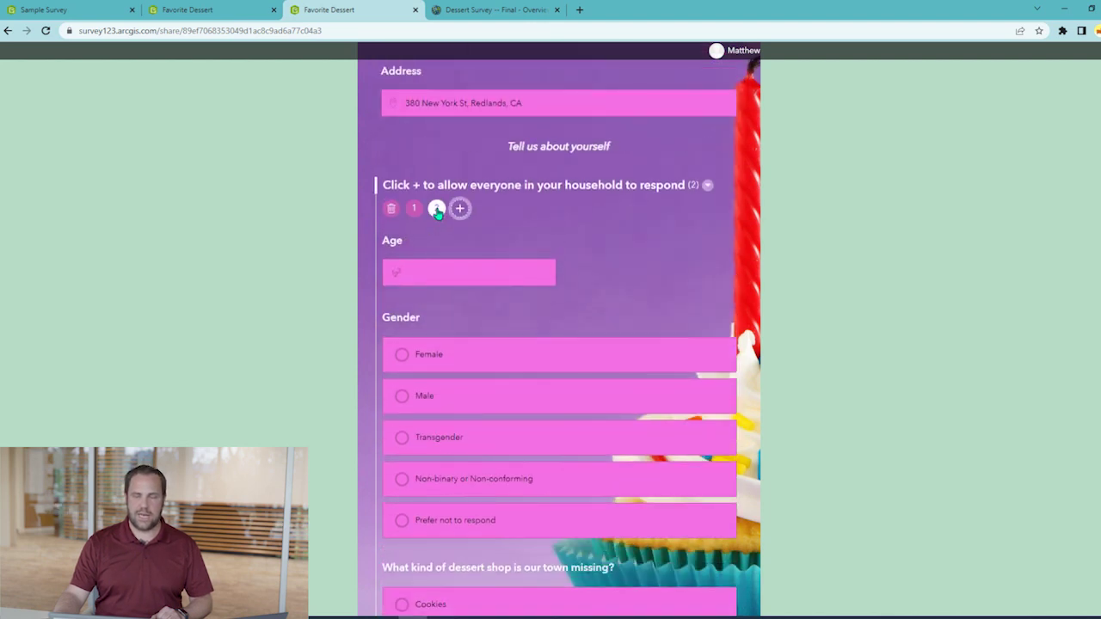
pyautogui.click(444, 273)
pyautogui.write('6')
pyautogui.click(438, 399)
pyautogui.scroll(-3, 330, 413)
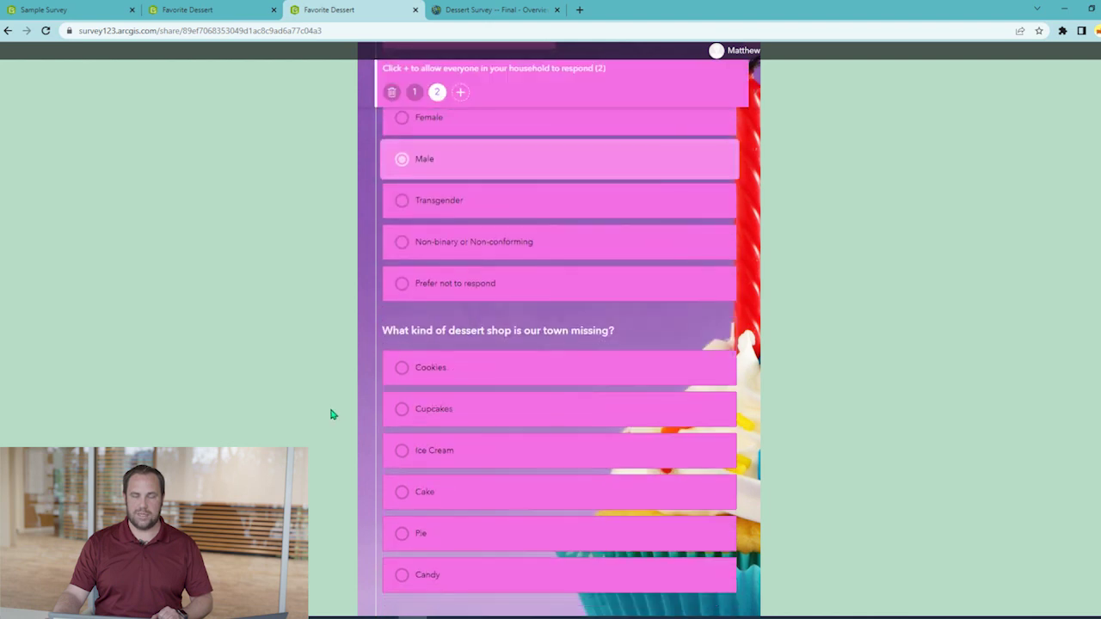
pyautogui.click(442, 452)
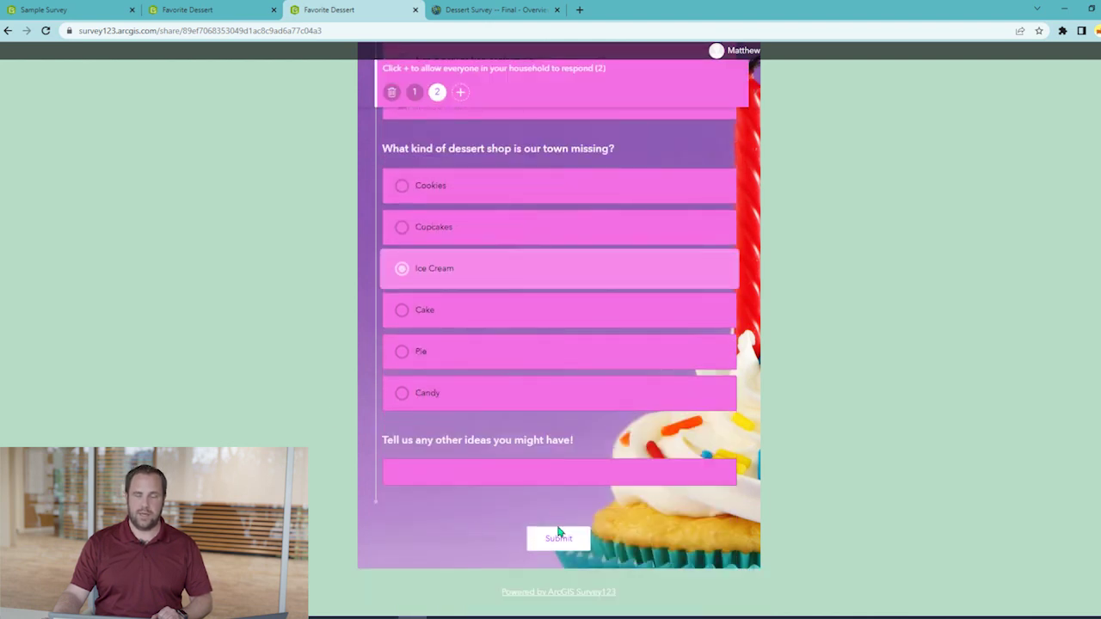
pyautogui.click(563, 544)
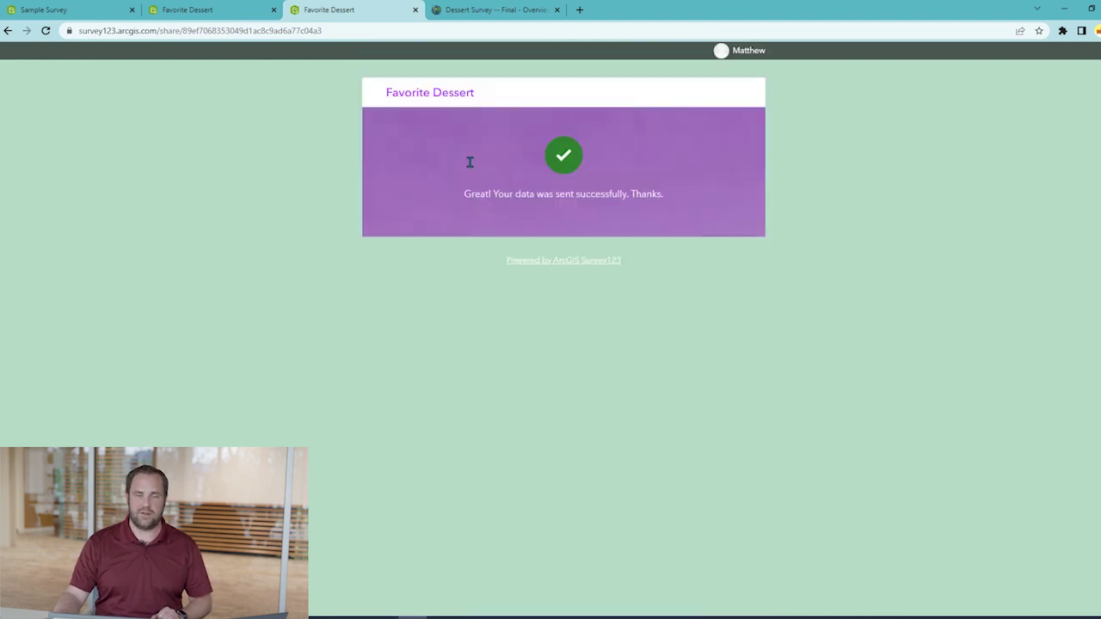
pyautogui.click(470, 9)
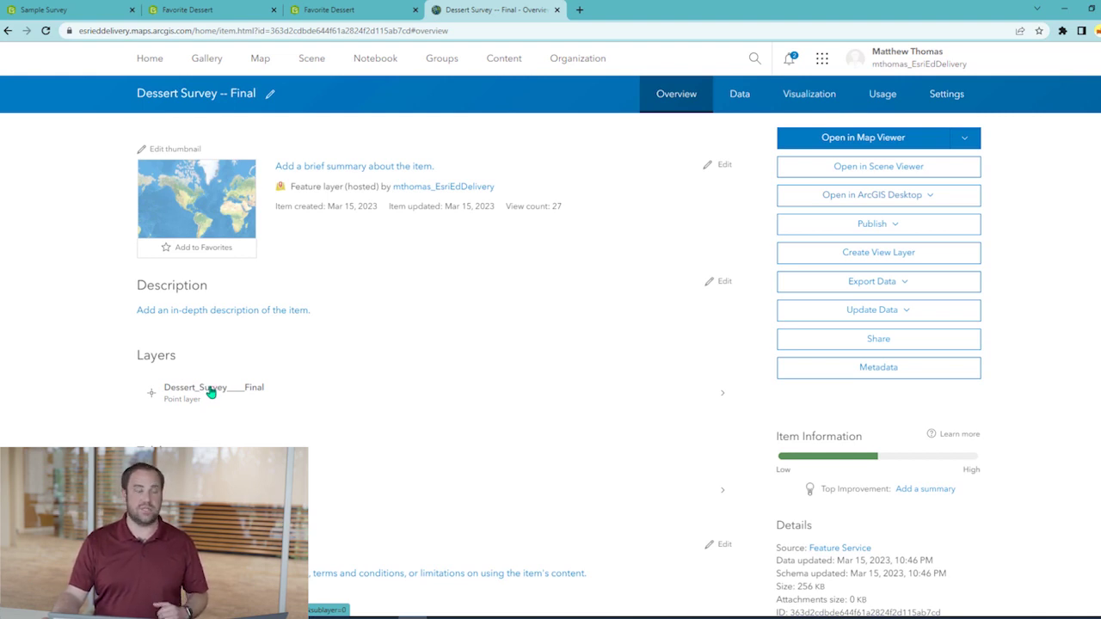
# Show the individual_entry table in the Data view, listing the Cookies and Ice Cream records
pyautogui.scroll(-1, 211, 389)
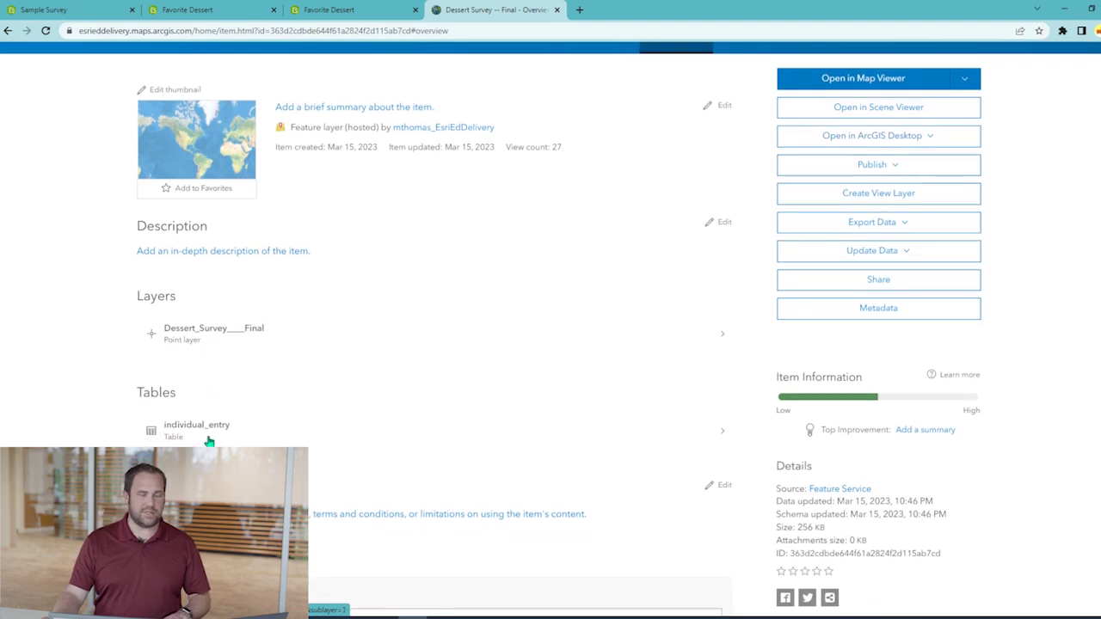
pyautogui.click(210, 438)
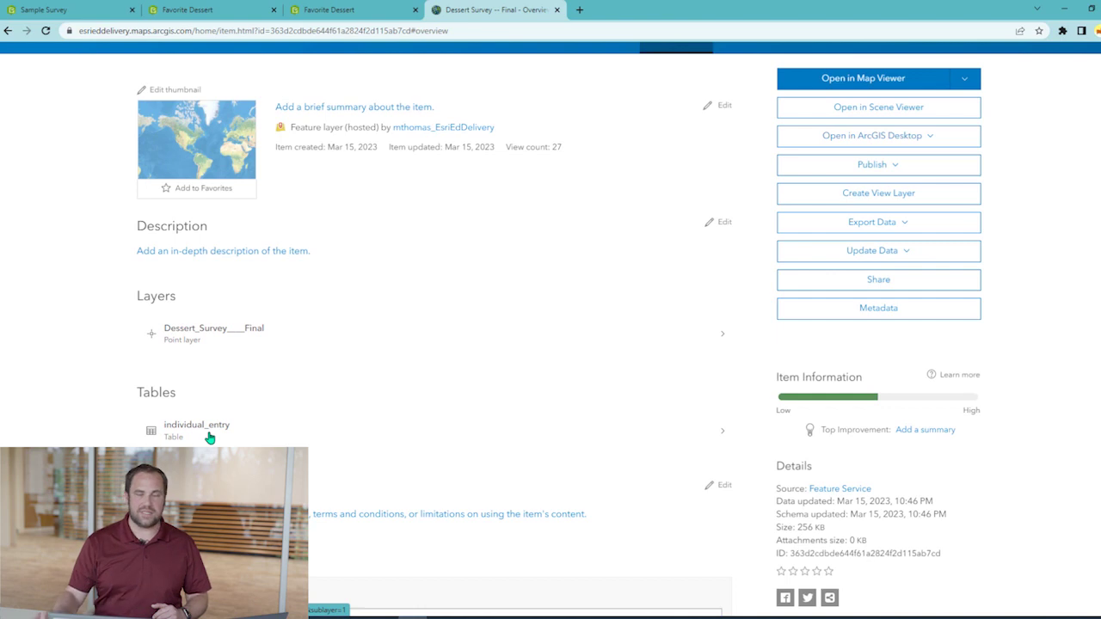
pyautogui.scroll(1, 459, 318)
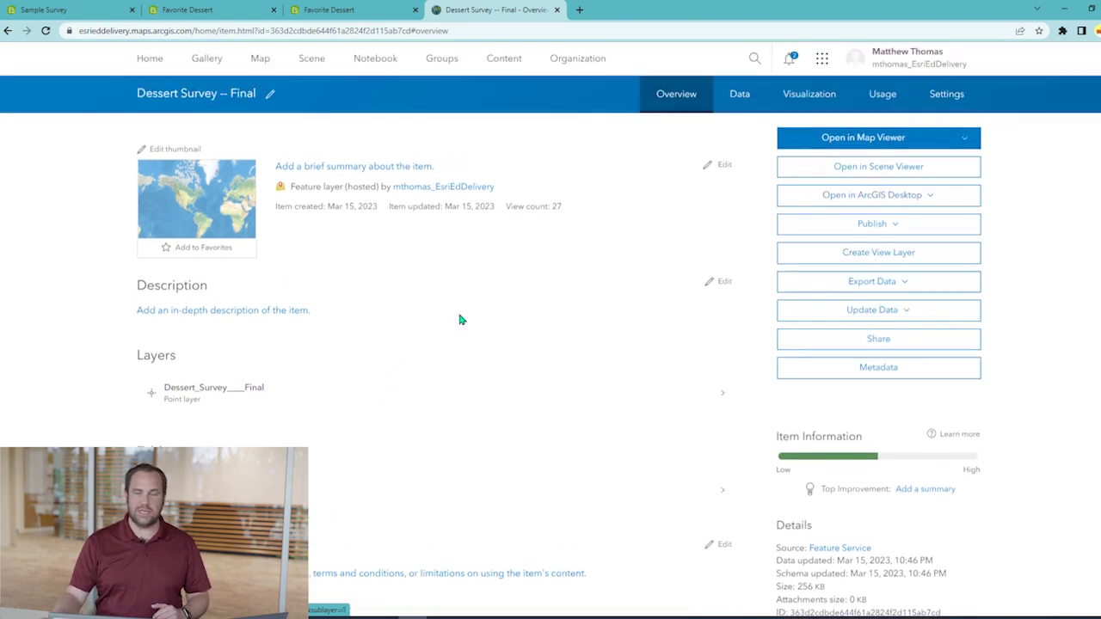
pyautogui.click(742, 93)
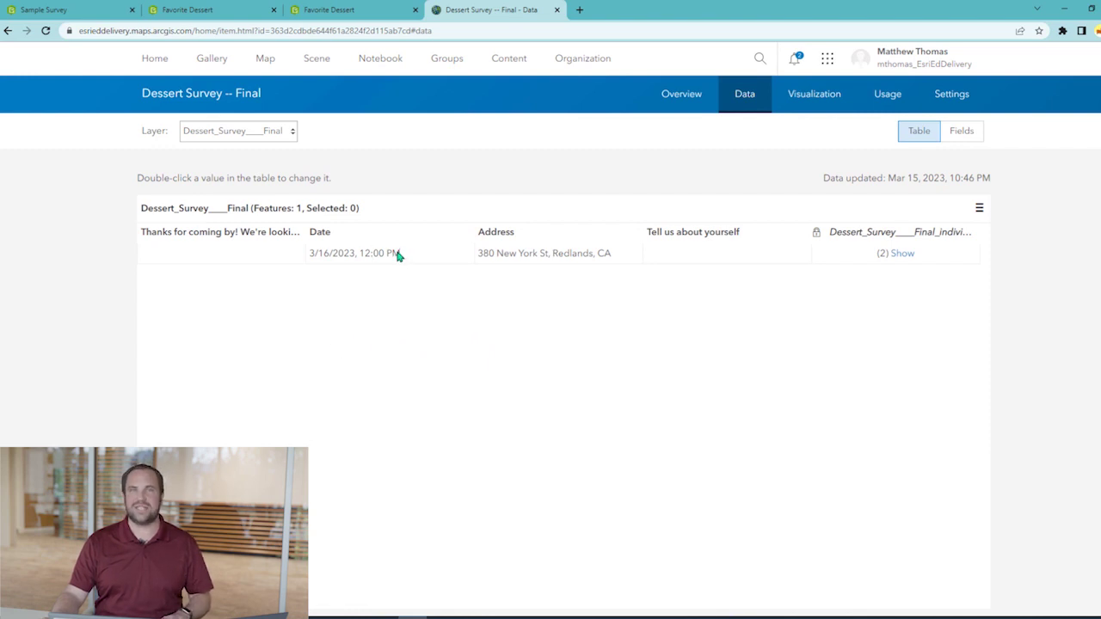
pyautogui.click(291, 136)
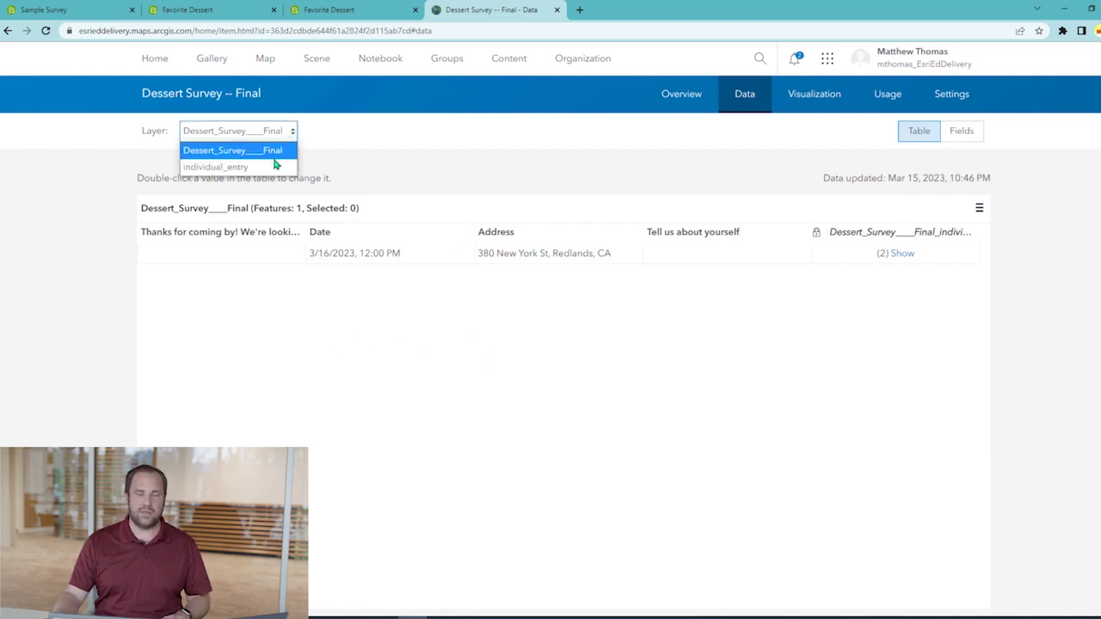
pyautogui.click(272, 169)
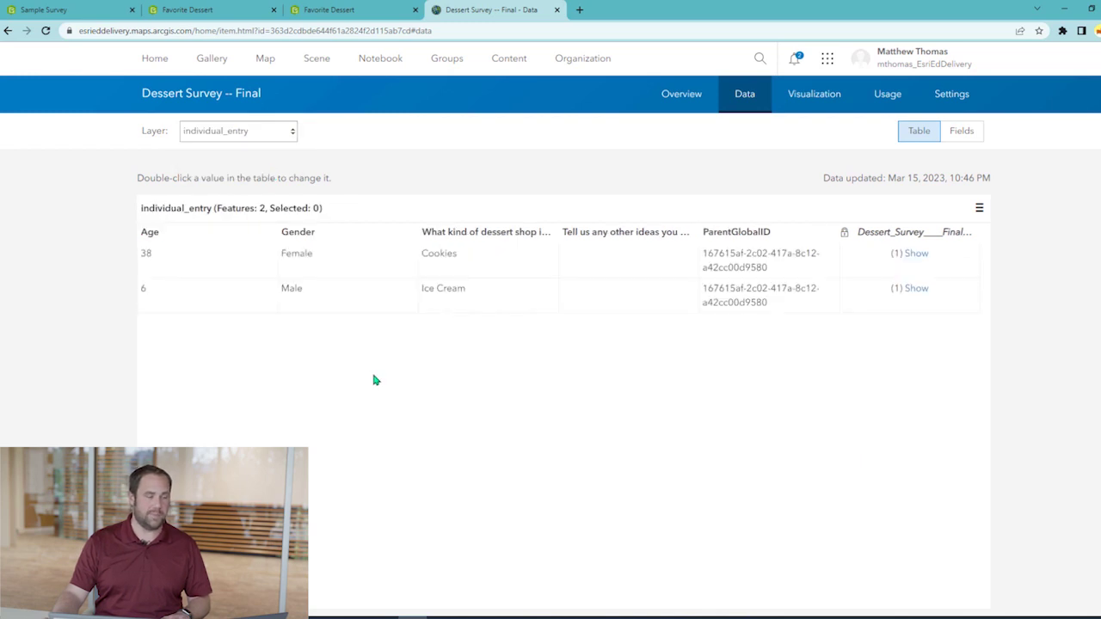